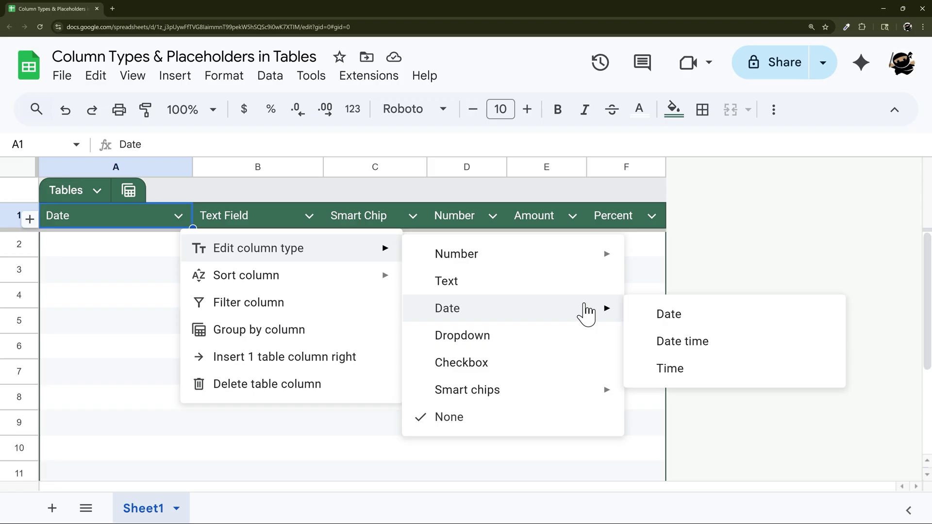
- Set the Date column's type to Date and turn on placeholders for that column
click(723, 316)
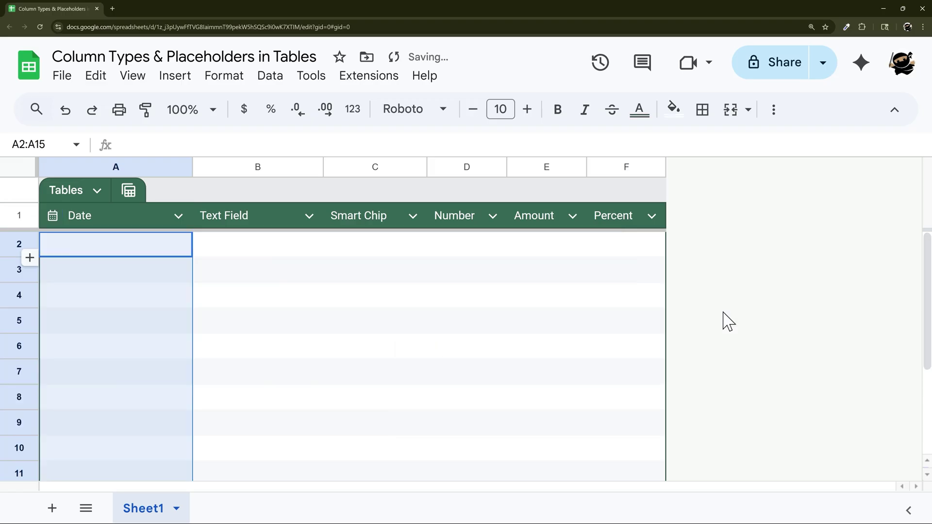
click(179, 216)
mouse_move(270, 259)
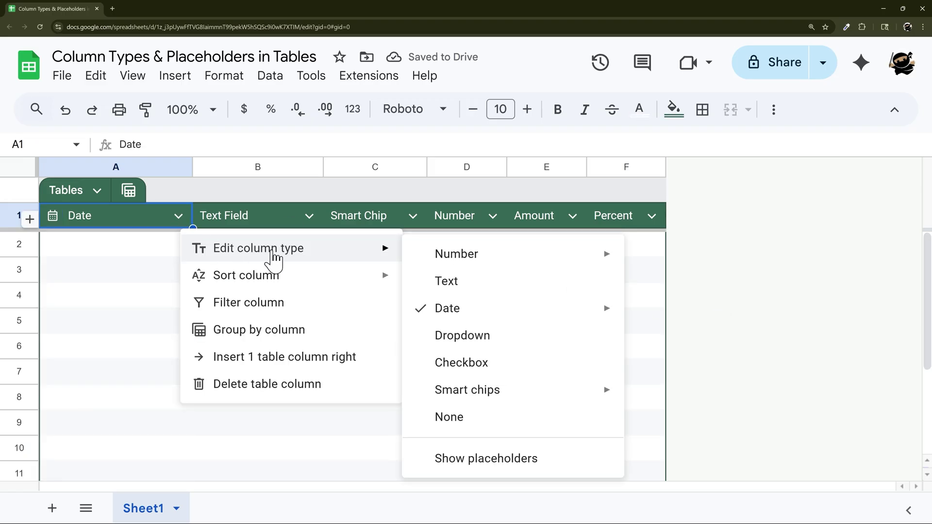
click(481, 465)
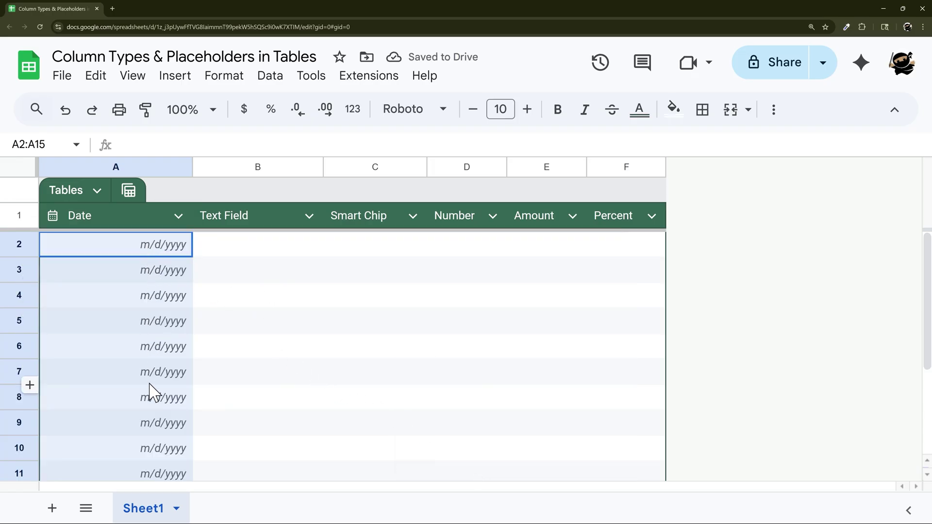
- Change the Date column's type to the Date time variant
click(178, 217)
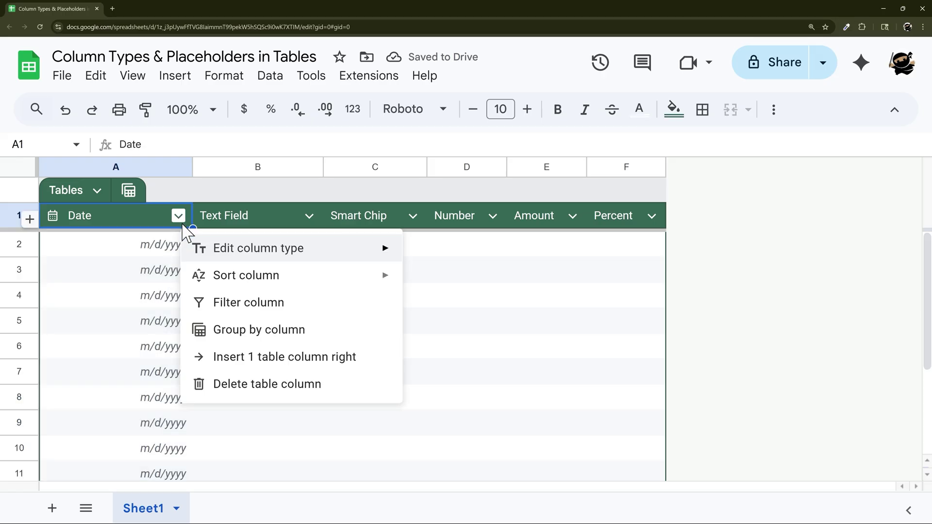
mouse_move(261, 255)
mouse_move(456, 313)
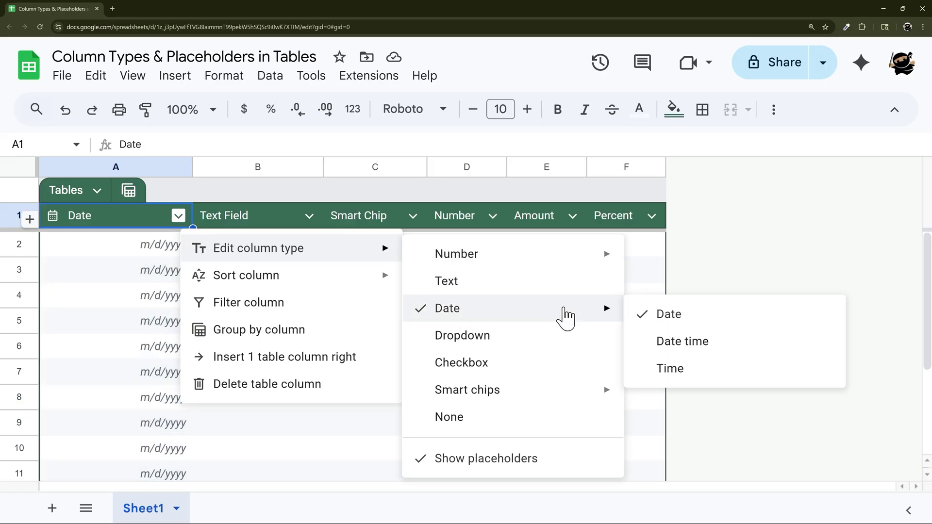
click(671, 342)
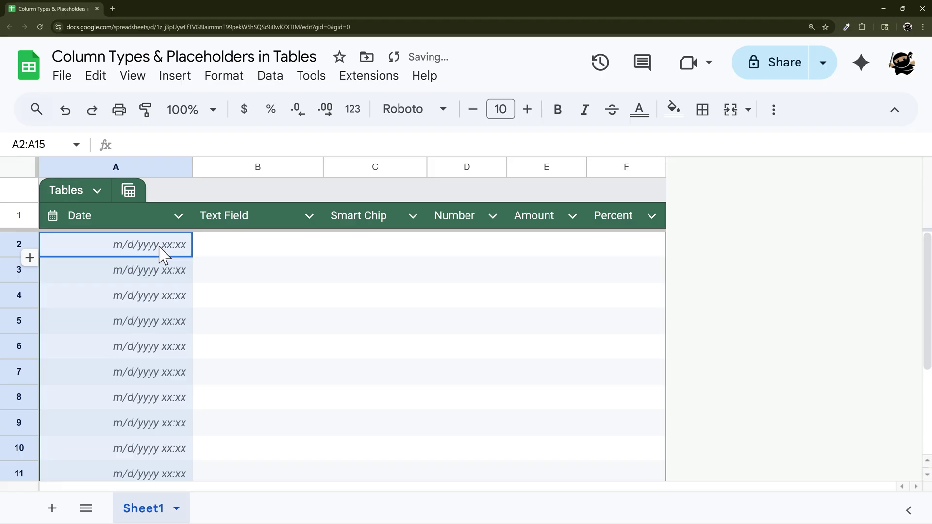
- Change the Date column's type to the Time variant
click(178, 216)
mouse_move(242, 249)
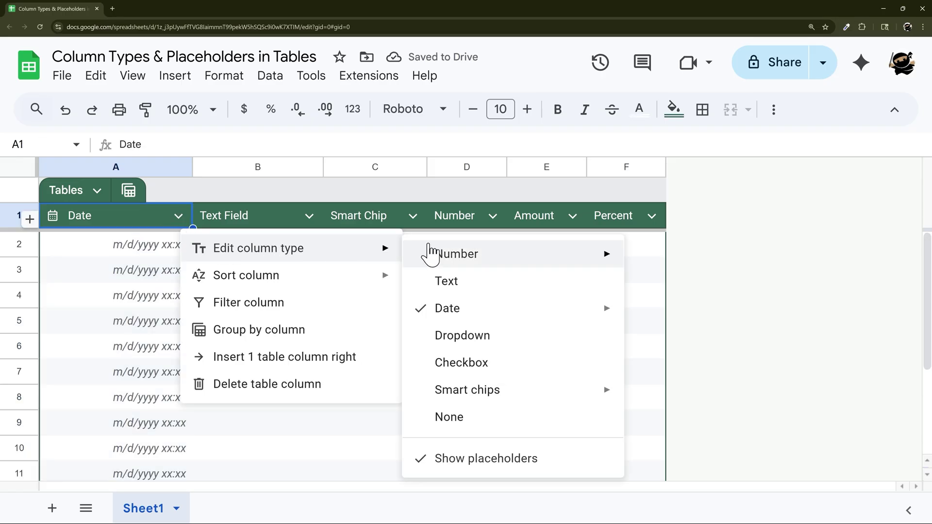
mouse_move(483, 308)
click(671, 377)
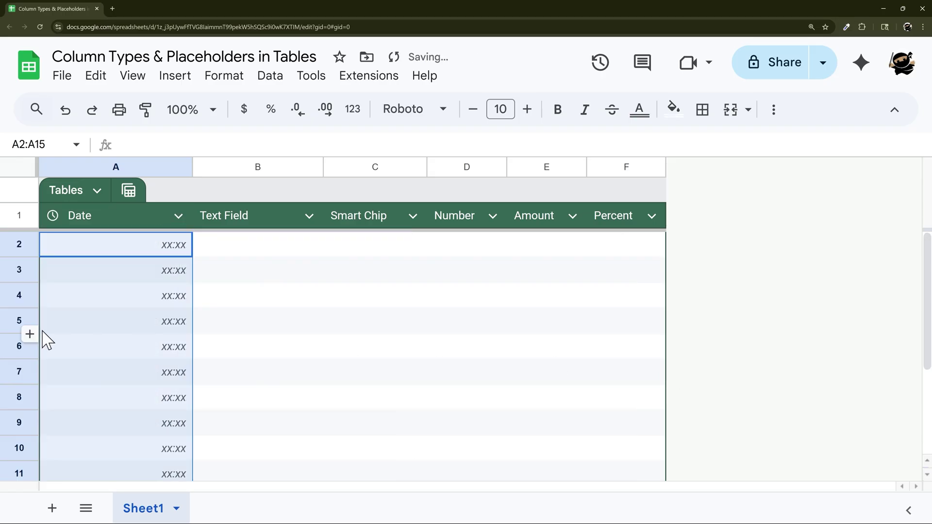
- Set the Date column's type back to the plain Date variant
click(178, 216)
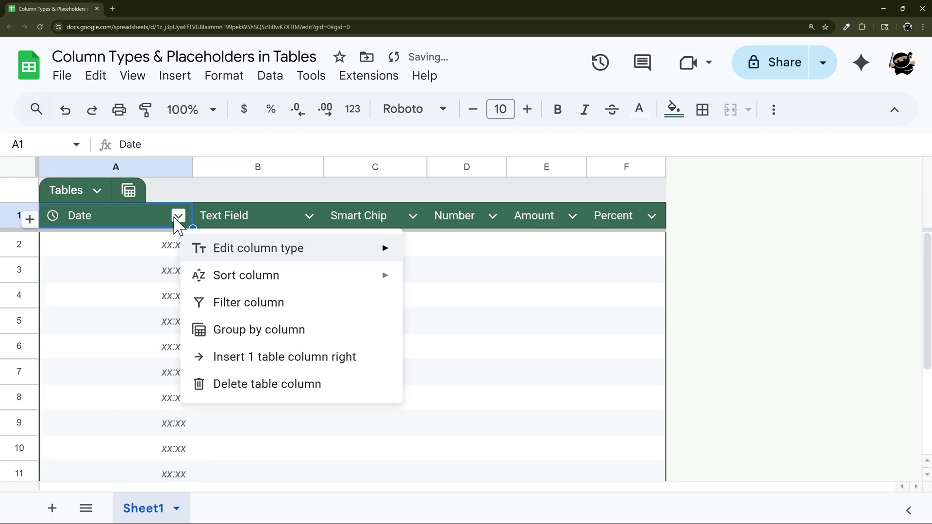
mouse_move(320, 272)
mouse_move(381, 250)
mouse_move(480, 308)
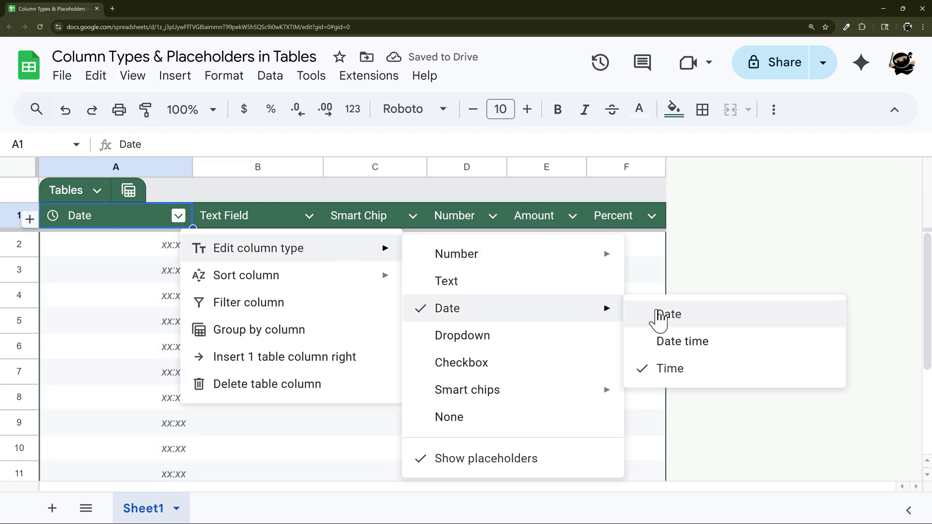
click(669, 316)
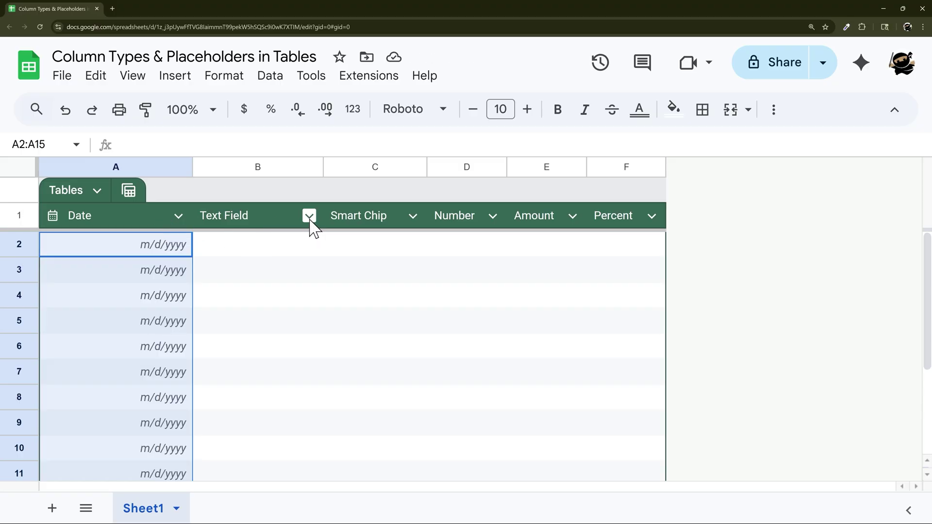
- Set the Text Field column's type to Text, show its placeholders and select cells B2:B7
click(310, 216)
mouse_move(354, 257)
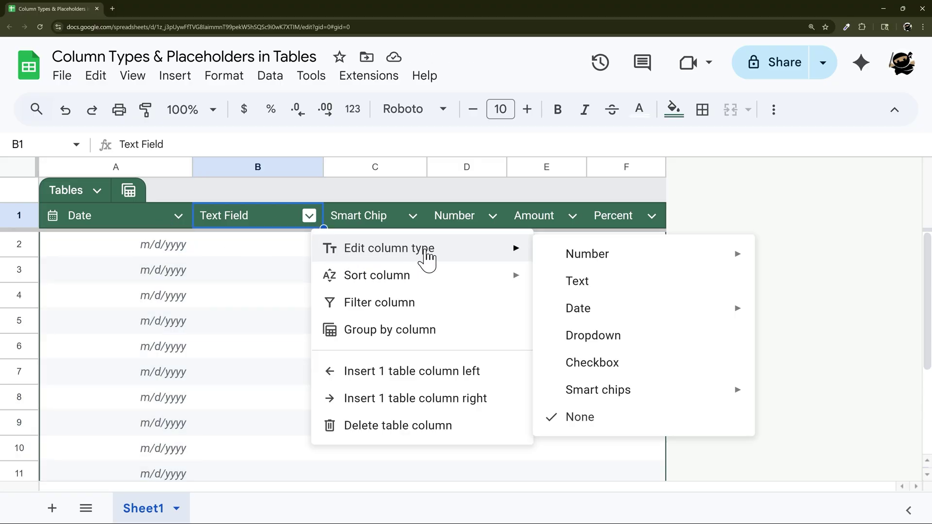
click(593, 286)
click(309, 216)
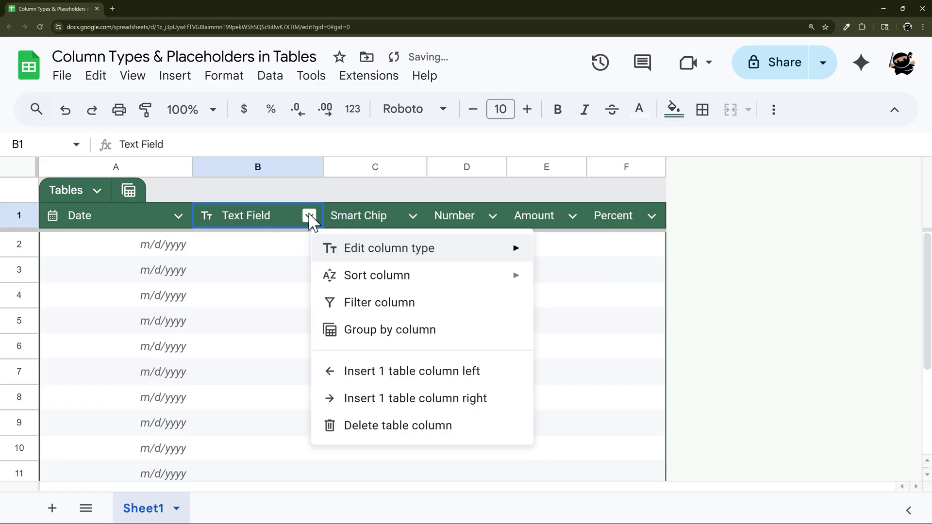
mouse_move(338, 248)
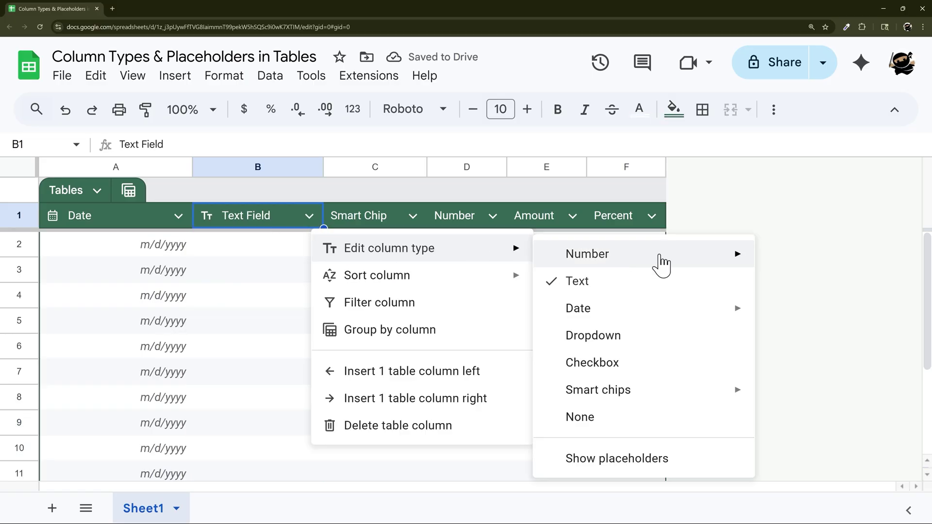
click(625, 458)
drag(243, 250, 242, 377)
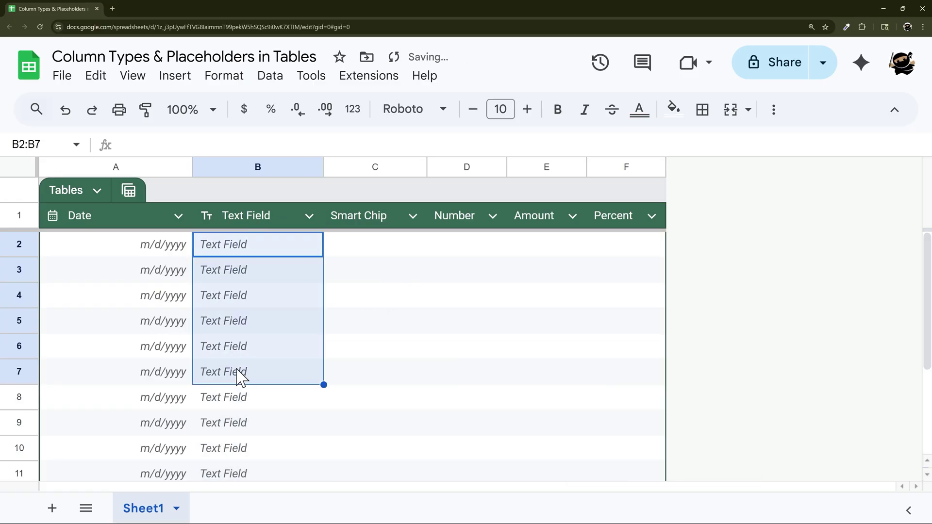
- Rename the Text Field column header in B1 as "Name"
click(259, 221)
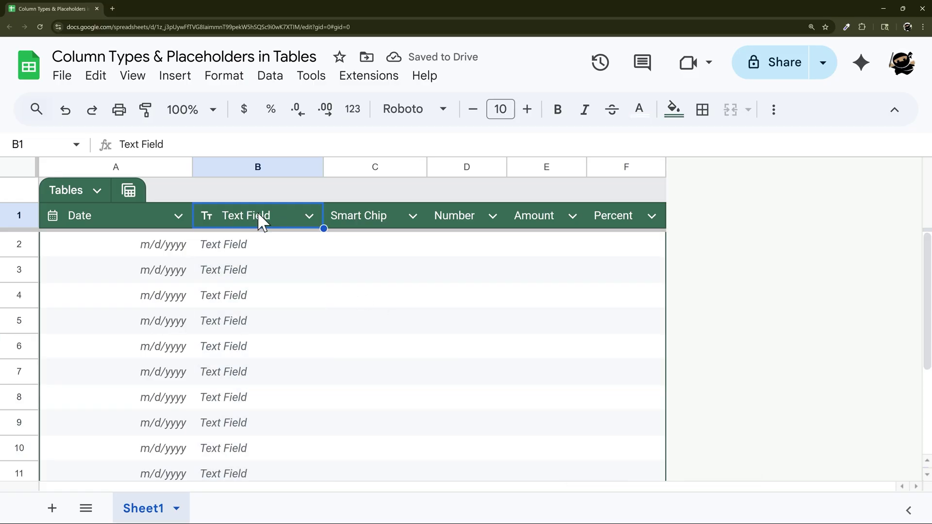
text(Name)
key(Return)
- Rename the column header in B1 as "Type Here" and select the placeholder cells B2:B6
click(258, 214)
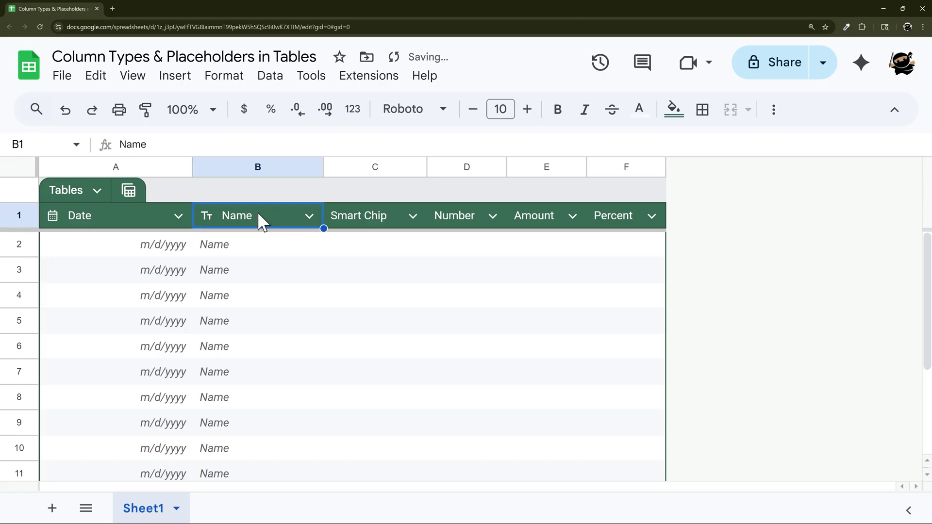
text(Type Here)
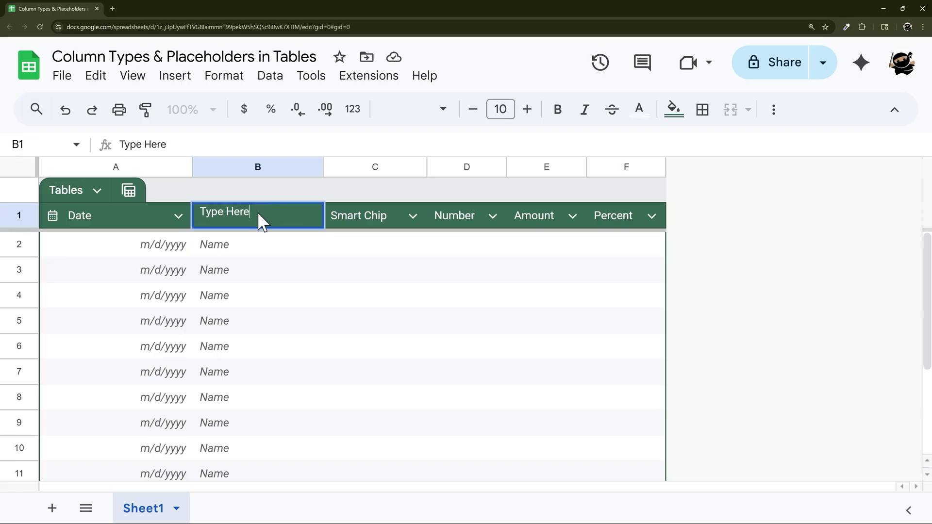
key(Return)
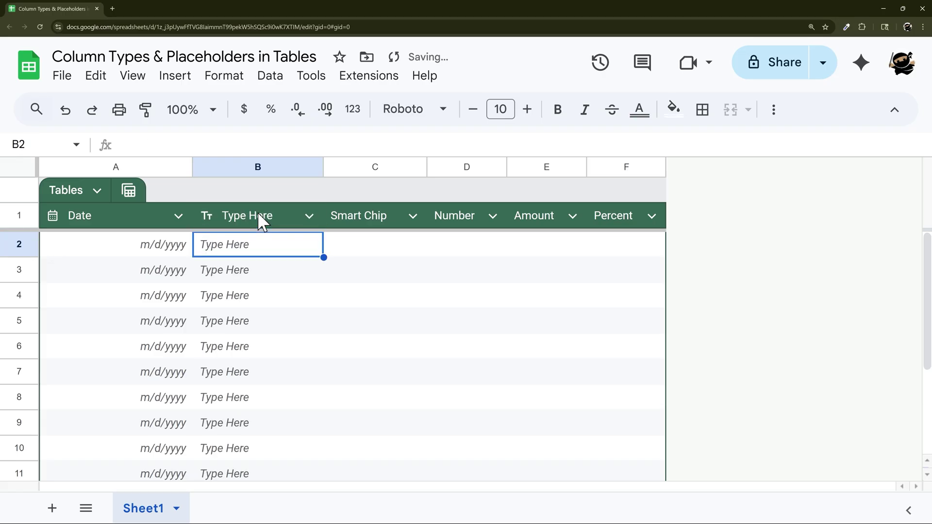
drag(253, 248, 262, 344)
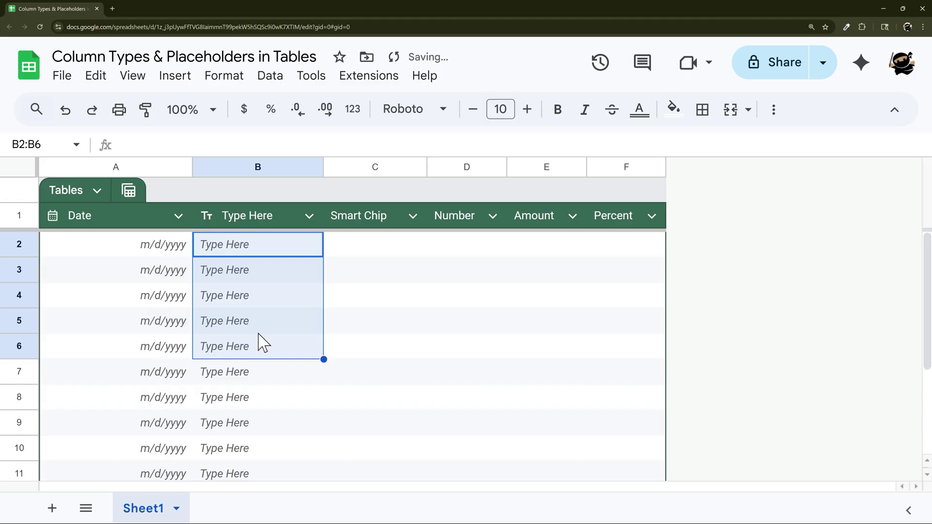
- Set the Smart Chip column's type to the People smart chip
click(412, 216)
mouse_move(480, 253)
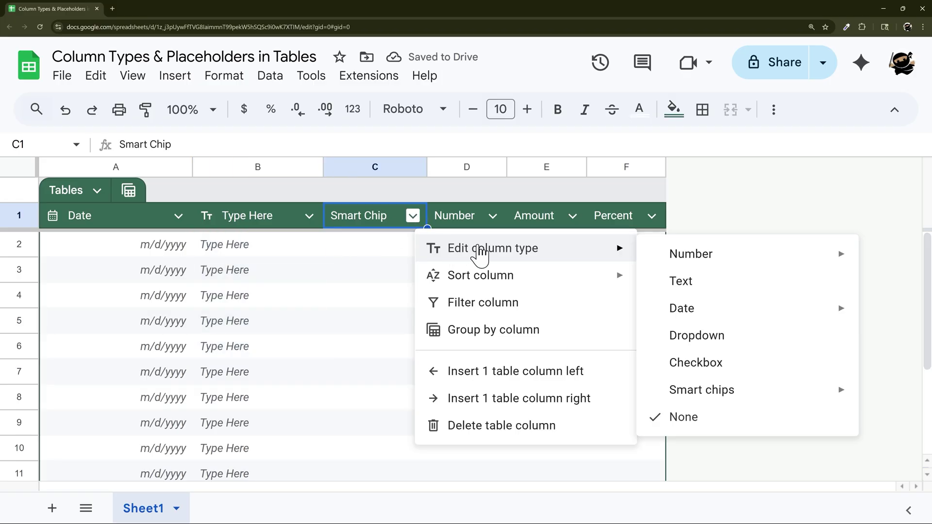
mouse_move(697, 401)
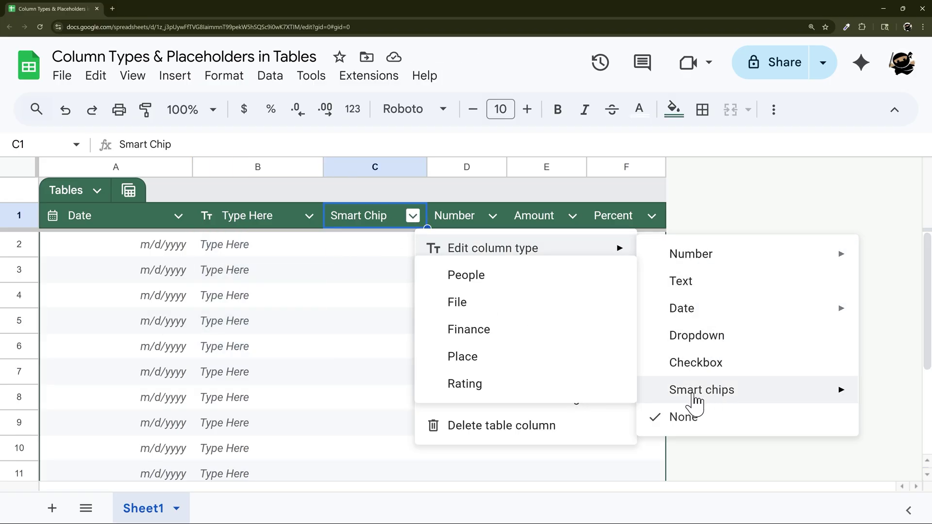
click(504, 275)
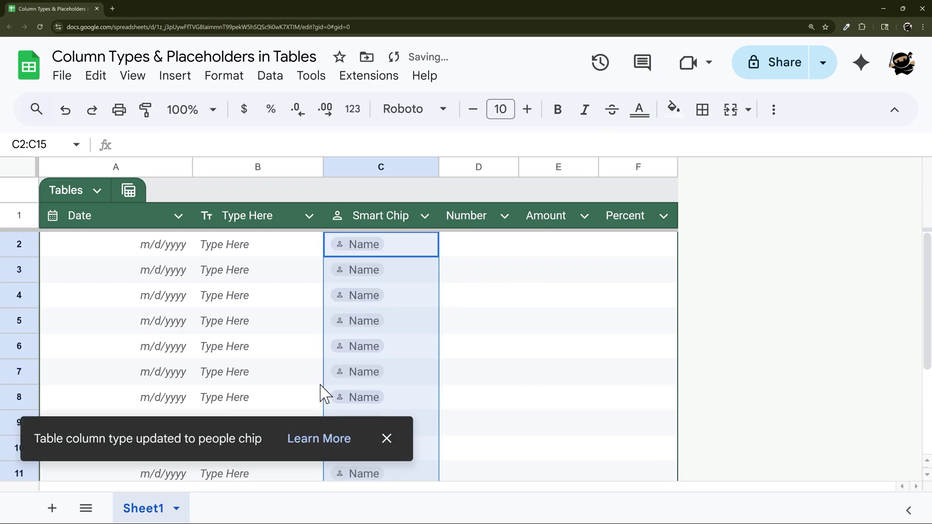
- Change the Smart Chip column's type to the File smart chip
click(425, 218)
mouse_move(454, 254)
mouse_move(739, 400)
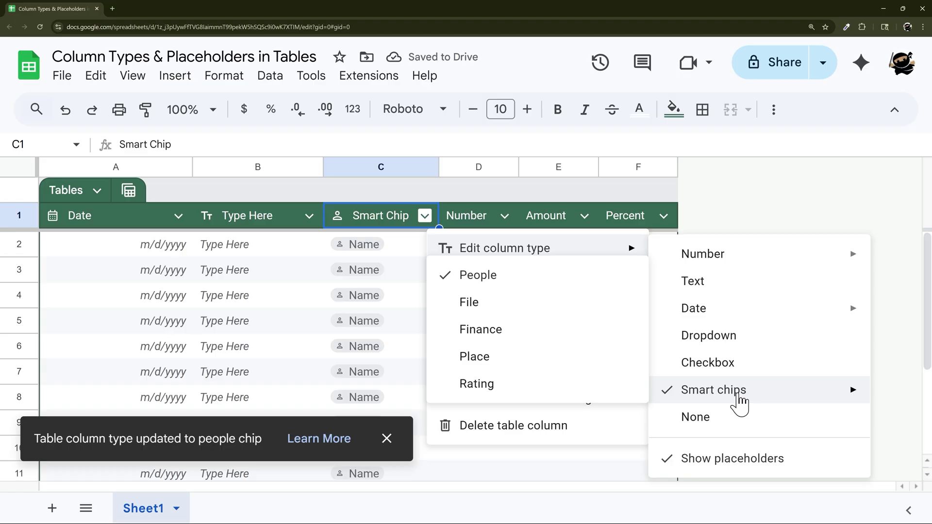
click(478, 308)
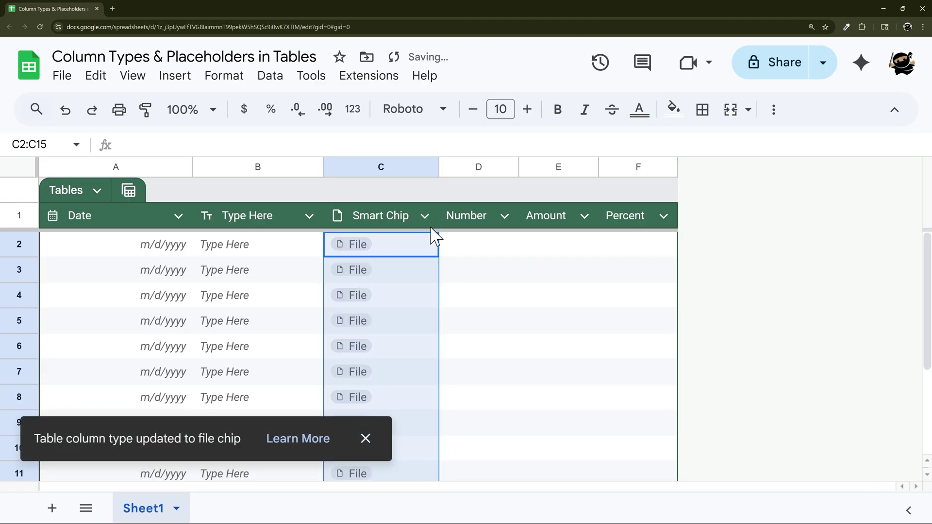
- Change the Smart Chip column's type to the Rating smart chip and select cells C2:C8
click(429, 223)
mouse_move(572, 254)
mouse_move(711, 389)
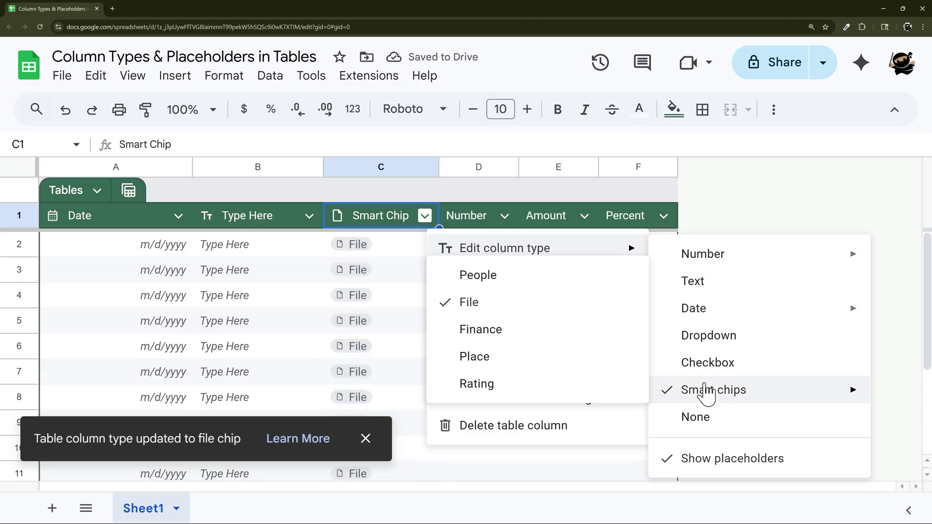
click(478, 385)
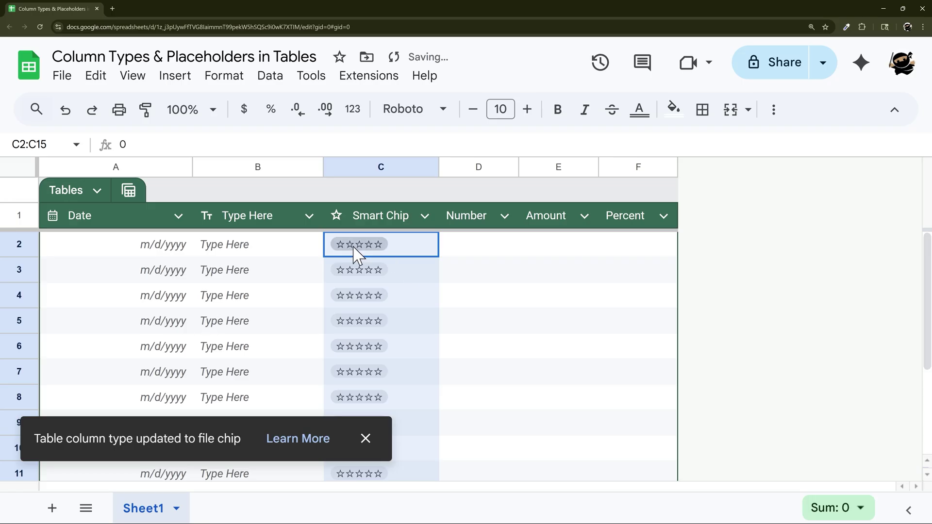
drag(407, 250, 405, 398)
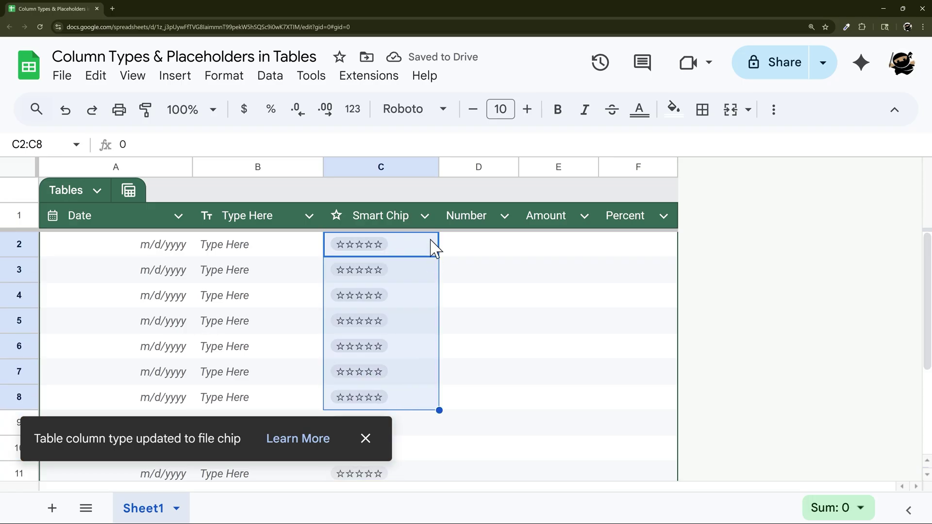
- Change the Smart Chip column's type to the Finance smart chip
click(425, 215)
mouse_move(519, 257)
mouse_move(702, 390)
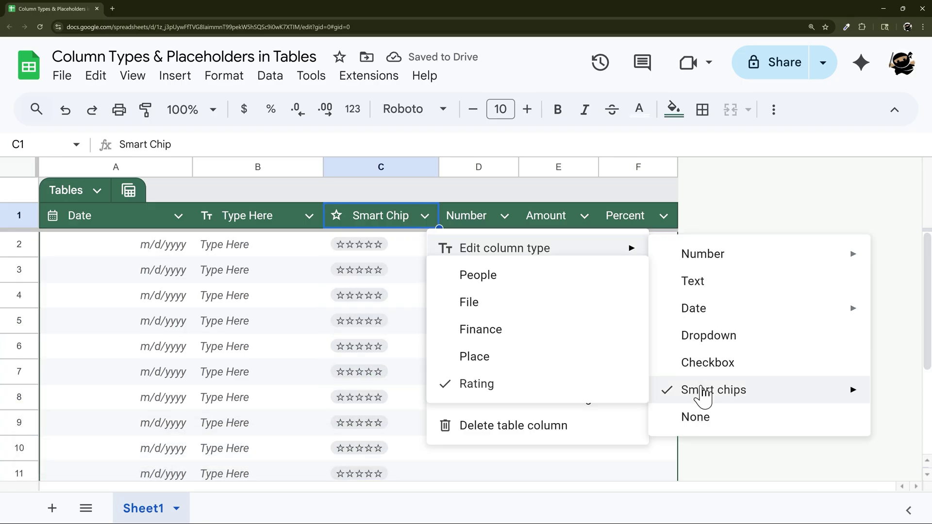
click(485, 330)
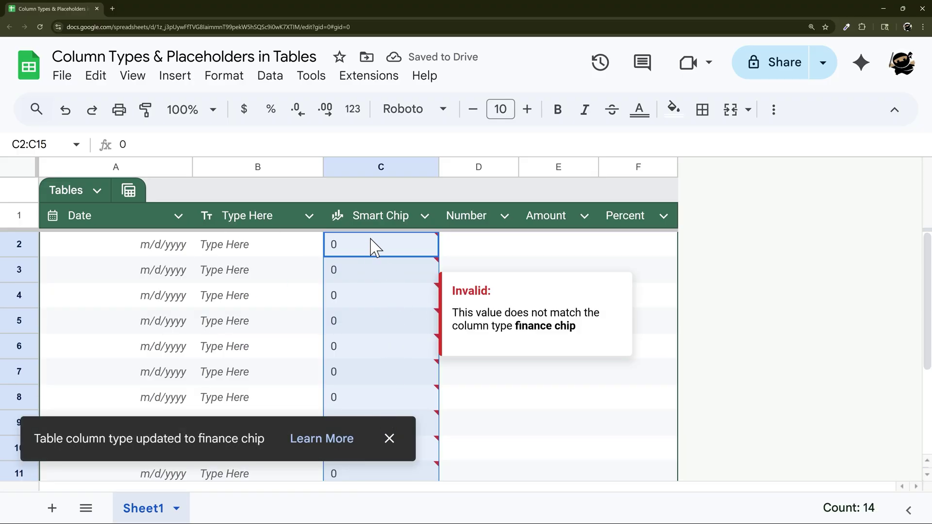
- Clear the contents of cells C2:C15 in the Smart Chip column
click(424, 215)
mouse_move(485, 257)
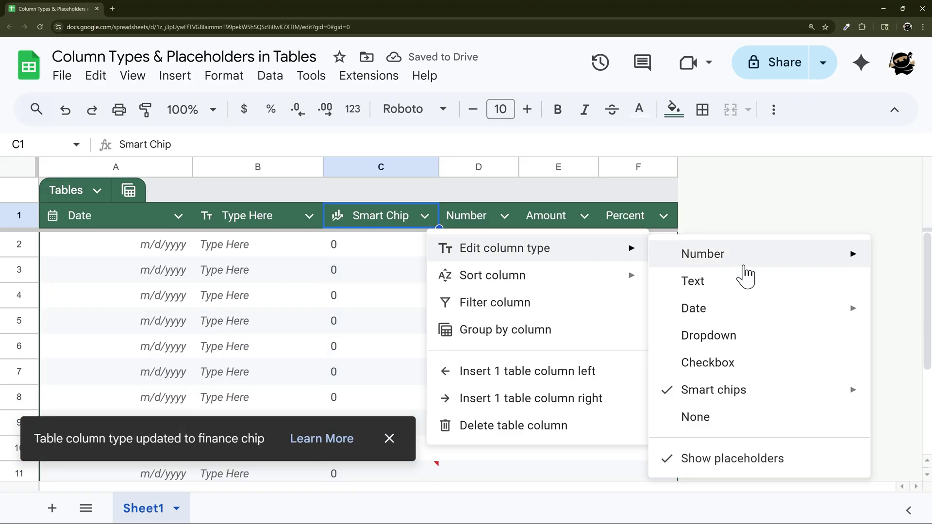
drag(381, 247, 410, 465)
key(Delete)
scroll(410, 339, up, 2)
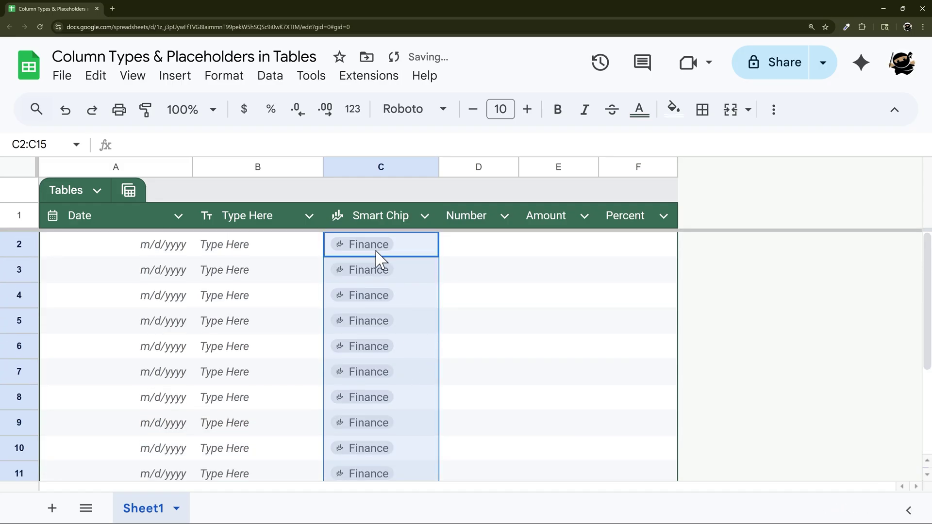
- Change the Smart Chip column's type to Checkbox
click(425, 216)
mouse_move(479, 253)
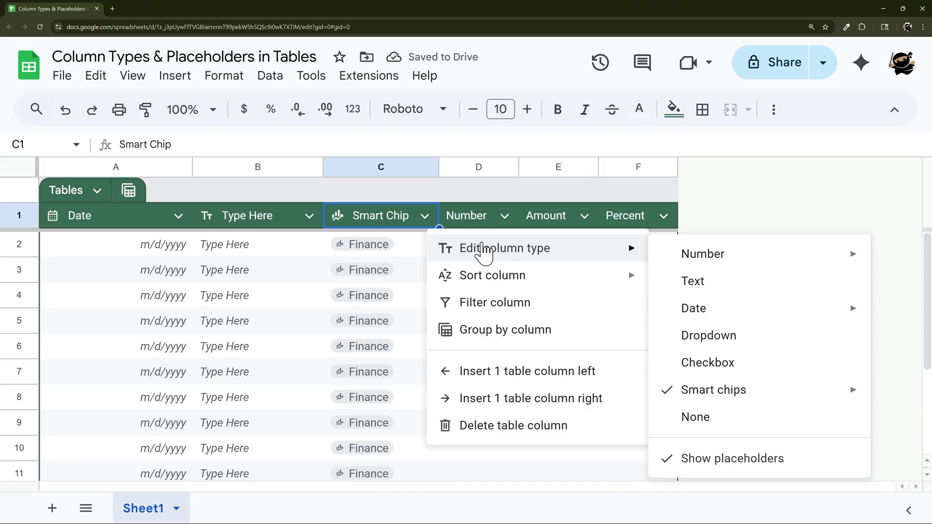
click(716, 363)
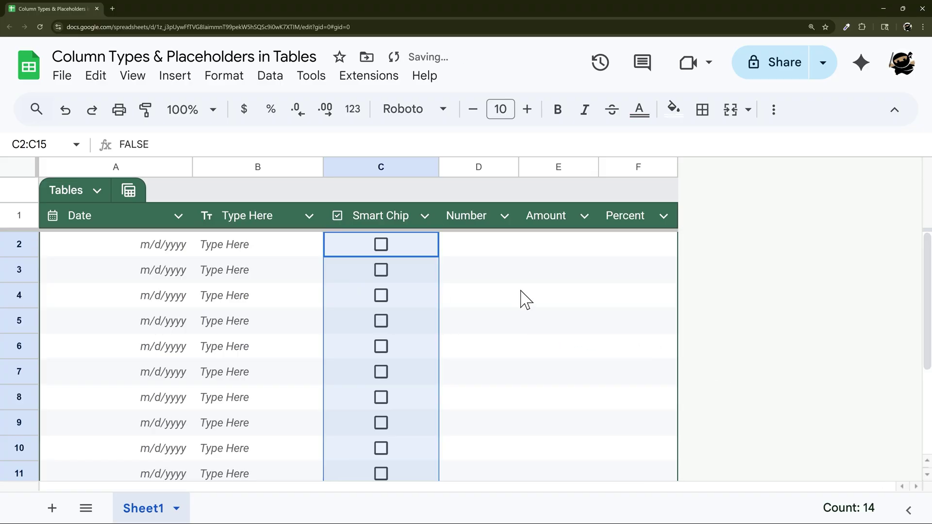
- Change the Smart Chip column's type to the Finance smart chip and clear the contents of cells C2:C15
click(425, 216)
mouse_move(465, 255)
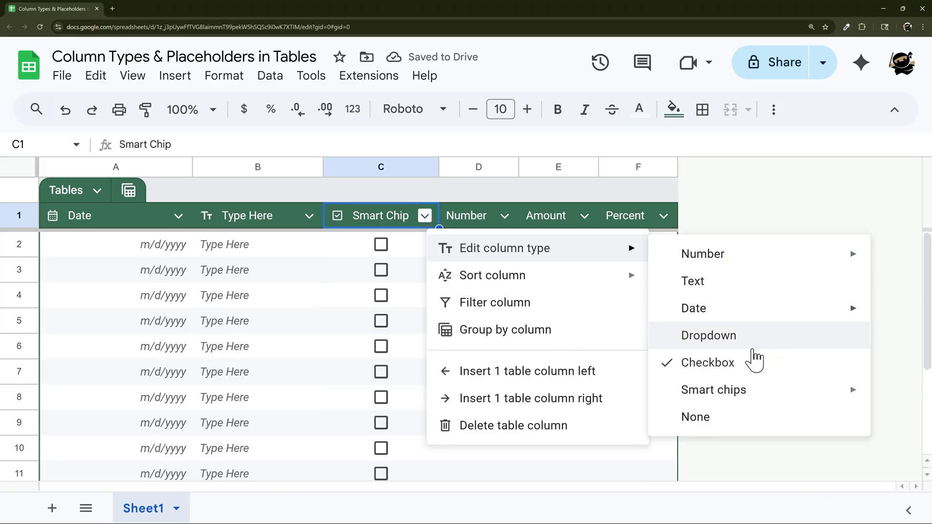
mouse_move(740, 395)
click(469, 331)
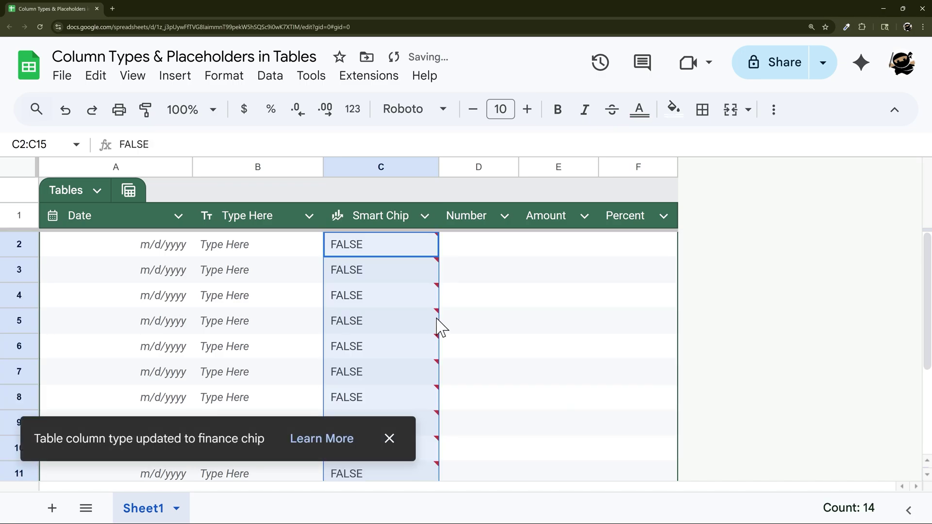
drag(373, 249, 391, 422)
key(Delete)
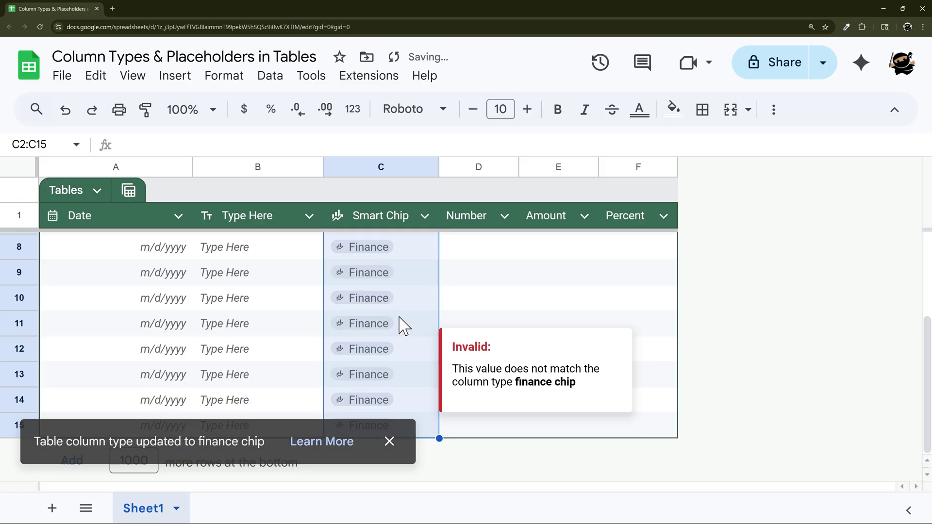
scroll(391, 277, up, 3)
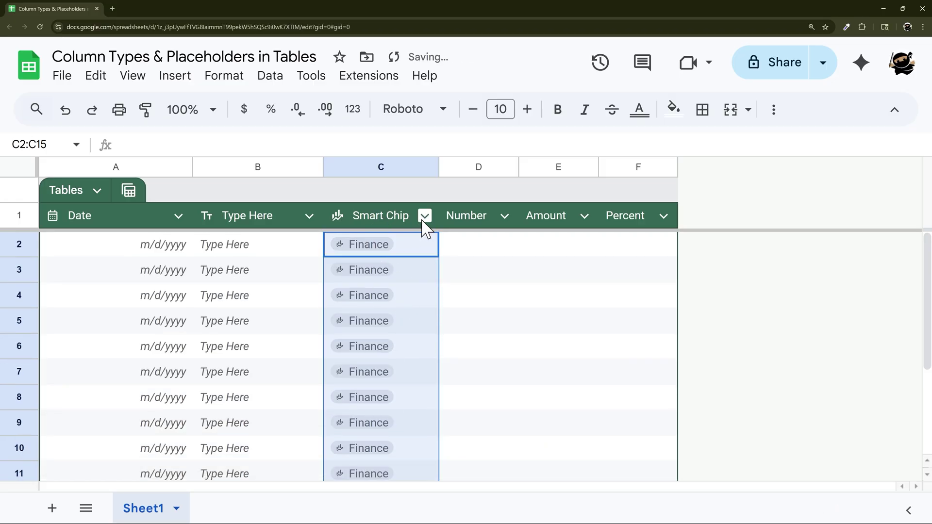
- Set the Number column's type to Number, show its placeholders and select cells D2:D11
click(505, 217)
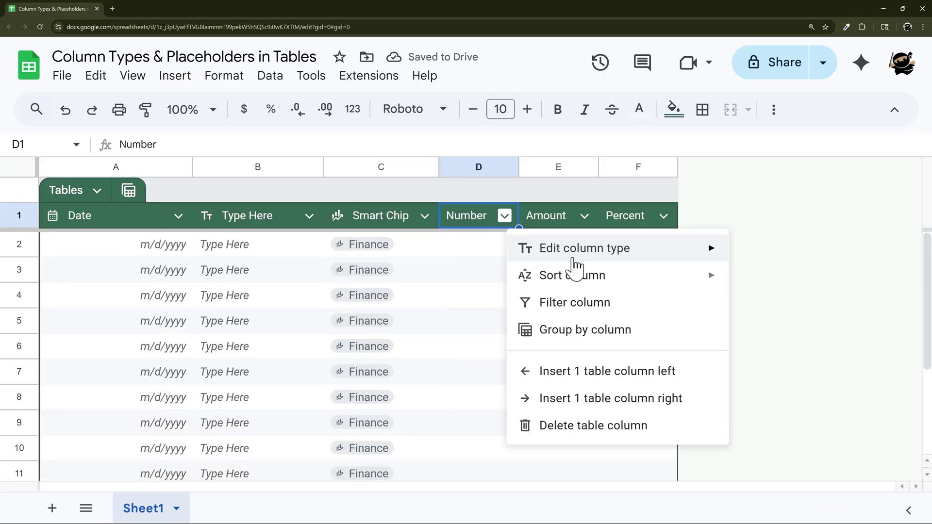
mouse_move(575, 256)
mouse_move(382, 253)
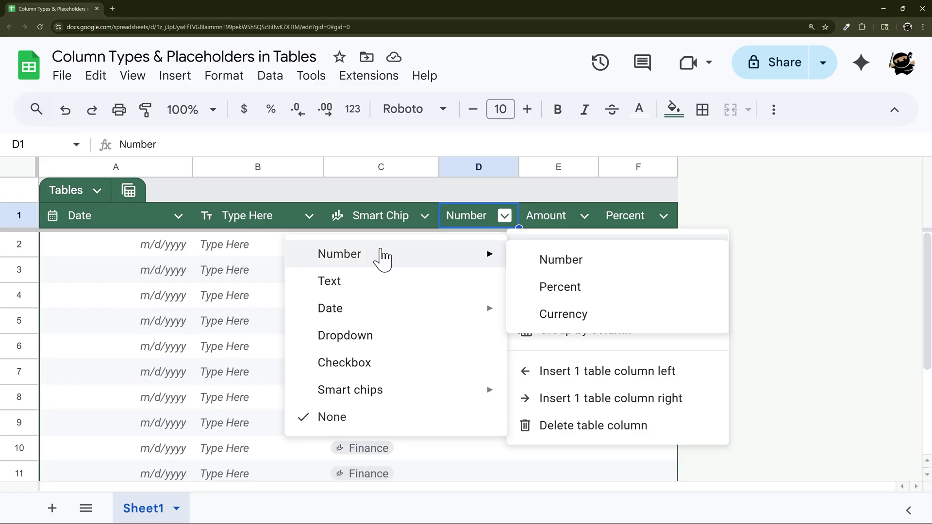
click(578, 261)
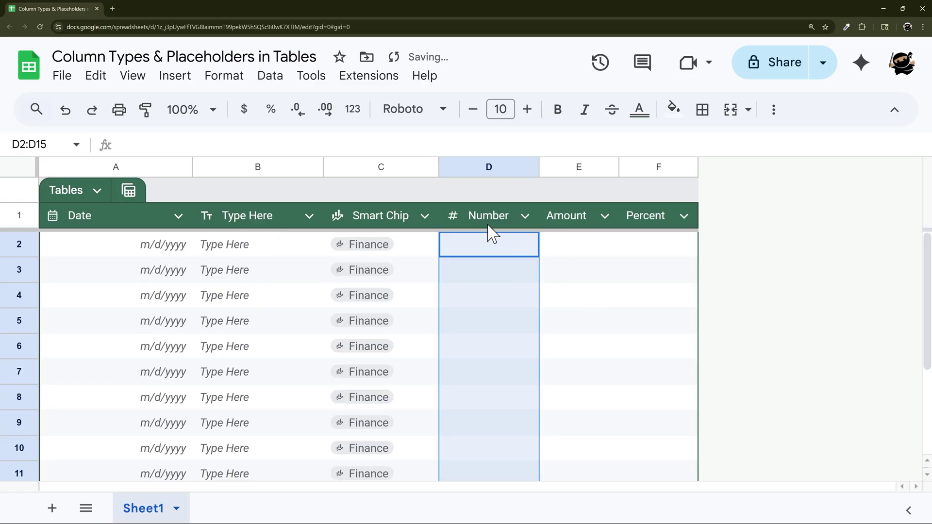
click(524, 217)
mouse_move(566, 250)
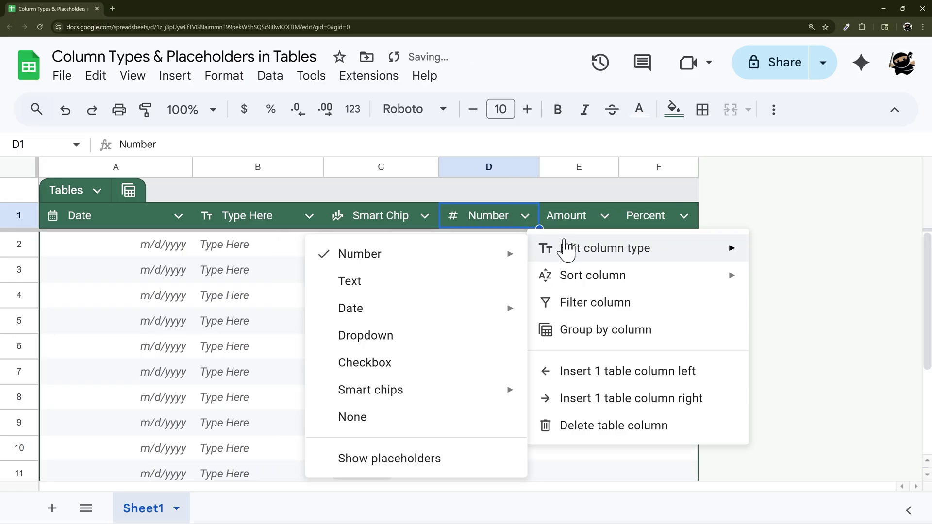
click(386, 461)
drag(514, 249, 490, 473)
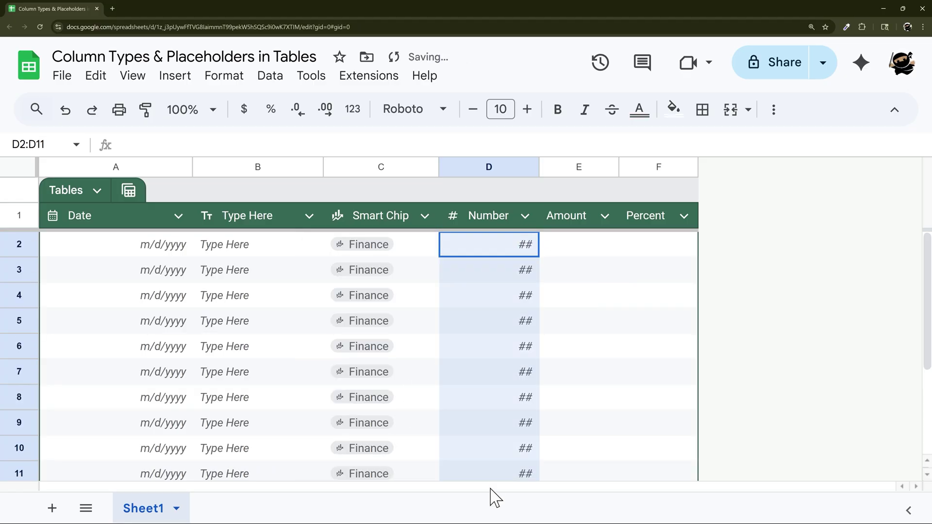
- Set the Amount column's type to Currency and show its placeholders
click(604, 218)
mouse_move(662, 254)
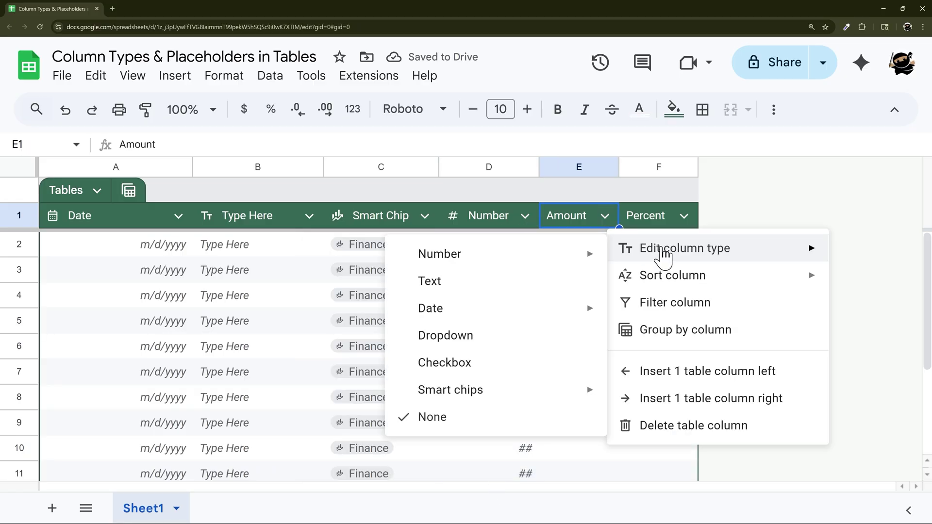
mouse_move(480, 254)
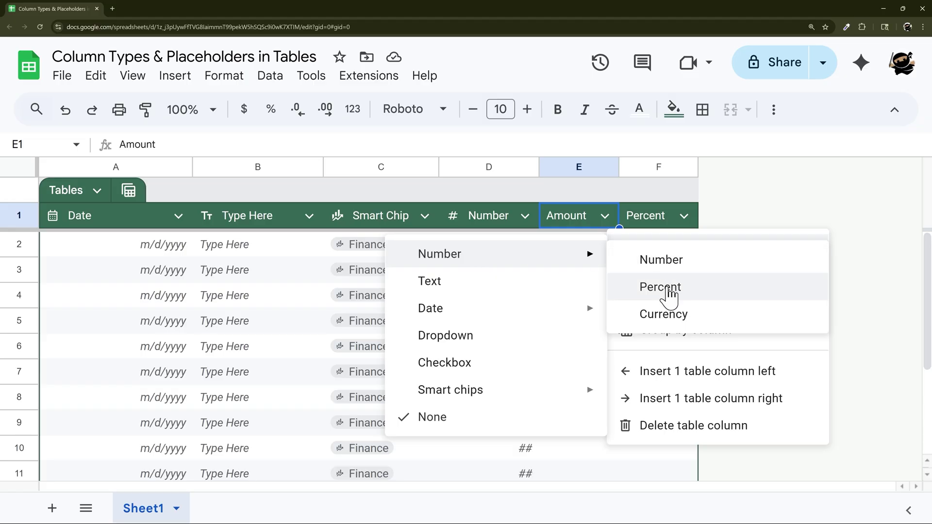
click(663, 314)
click(623, 216)
mouse_move(678, 250)
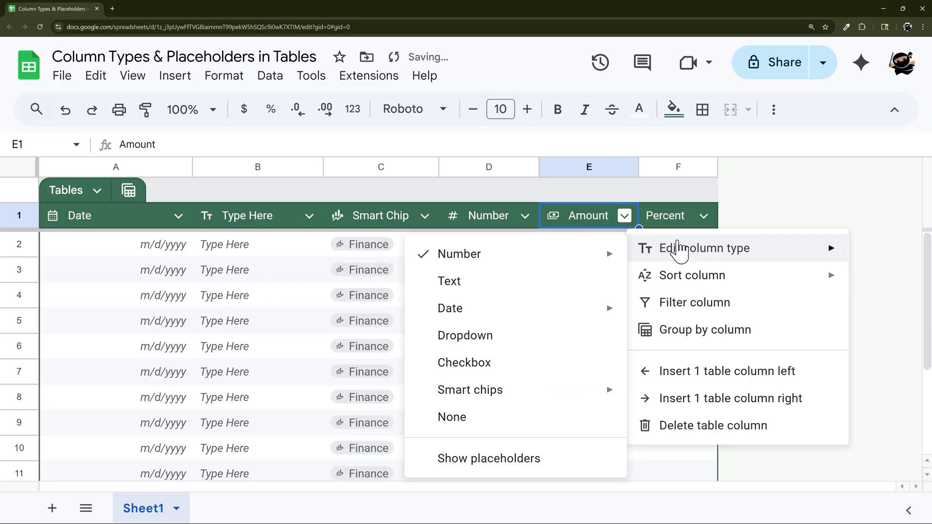
click(487, 456)
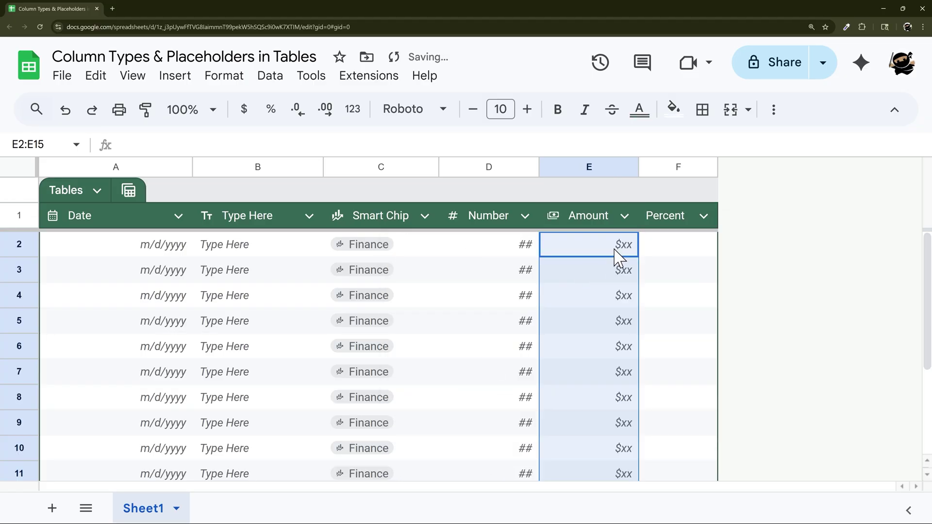
- Set the Percent column's type to Percent and show its placeholders
click(703, 216)
mouse_move(728, 252)
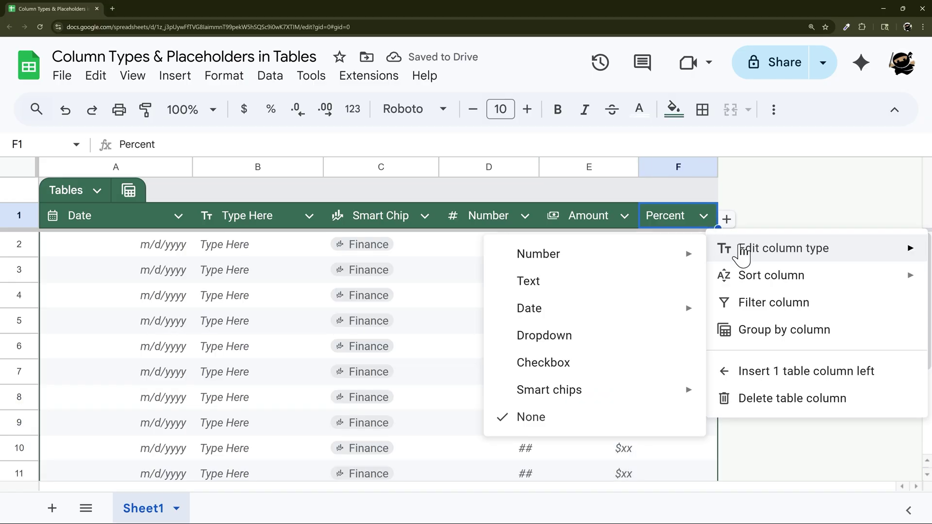
mouse_move(565, 257)
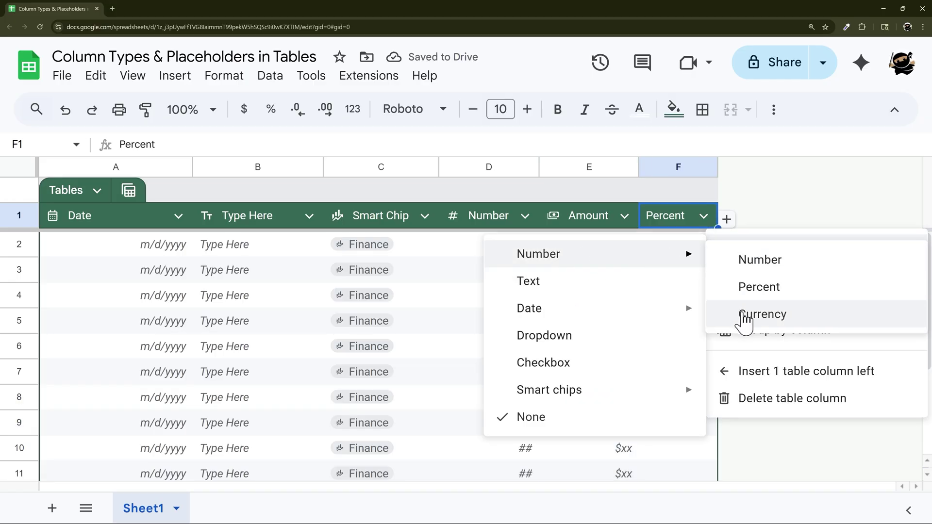
click(751, 288)
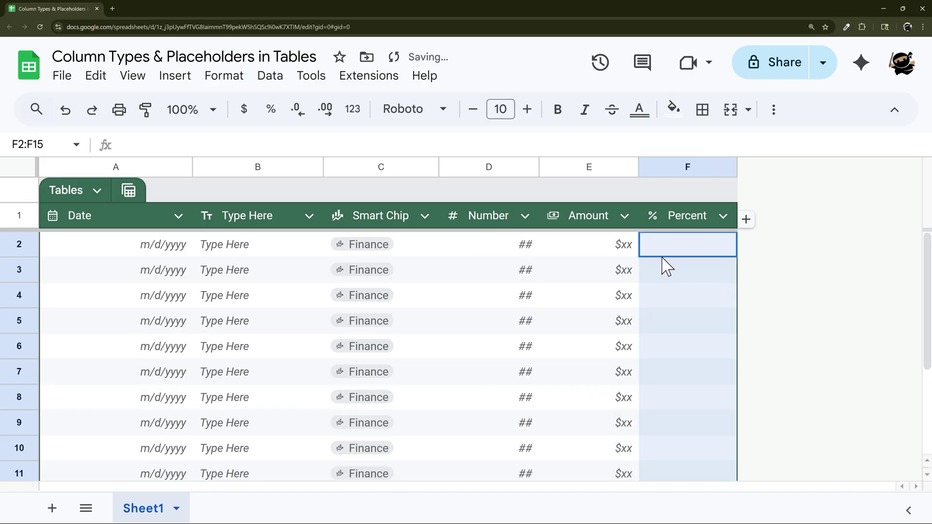
click(727, 222)
mouse_move(630, 256)
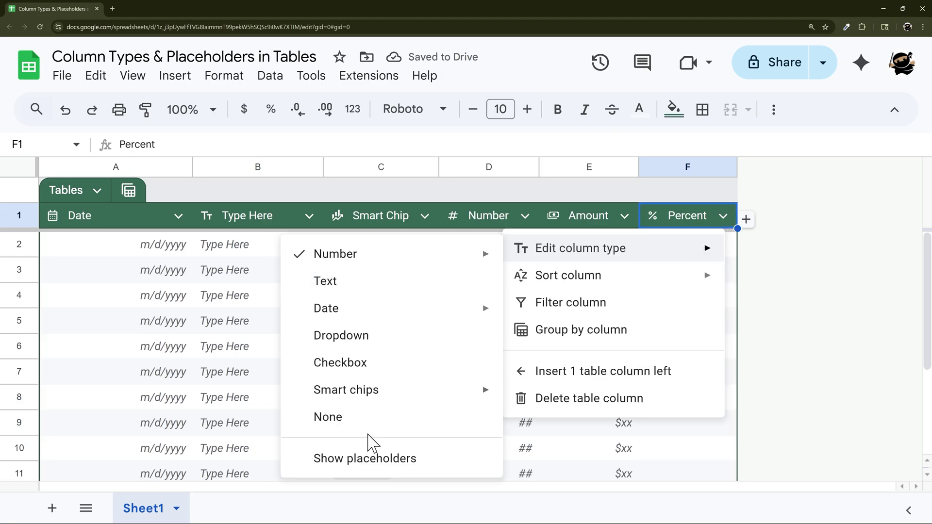
click(371, 458)
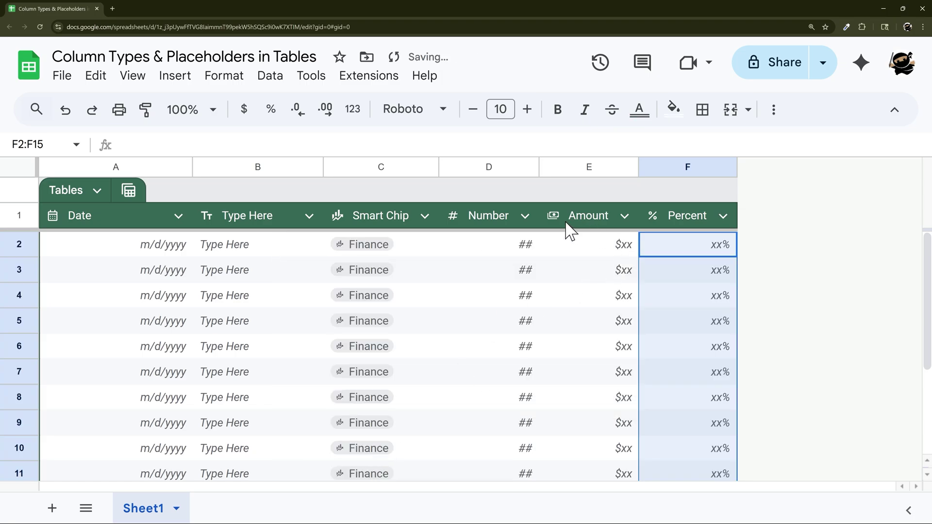
- Change the Smart Chip column's type from the Finance smart chip to Dropdown
click(422, 217)
mouse_move(485, 253)
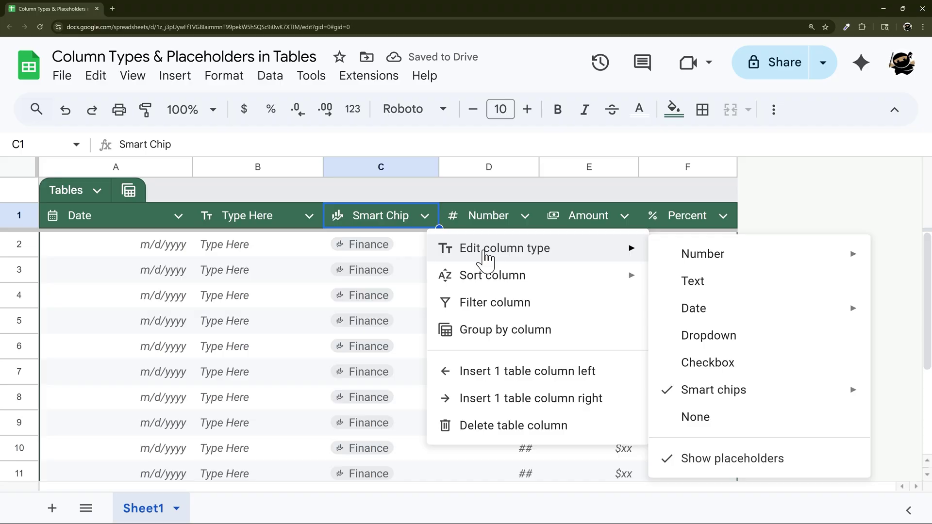
click(703, 335)
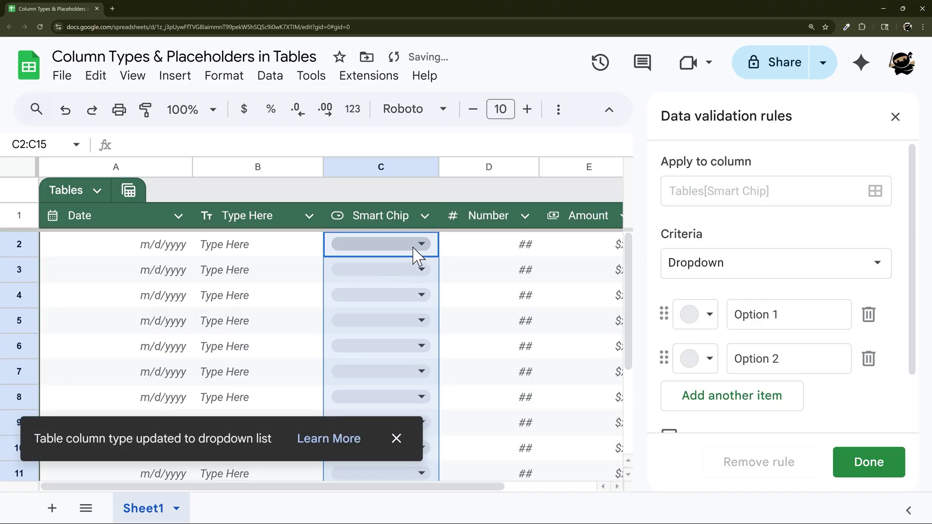
- Change the Smart Chip column's type from Dropdown to Checkbox
click(426, 216)
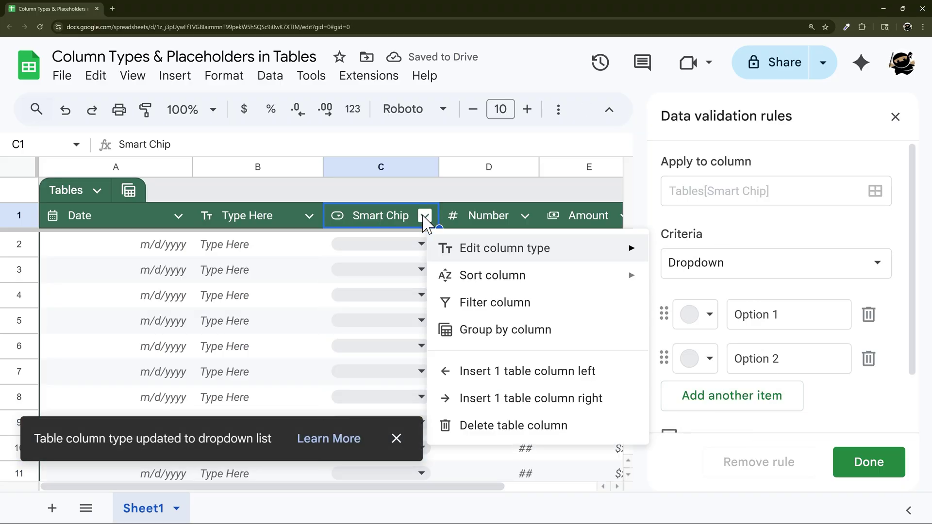
mouse_move(470, 255)
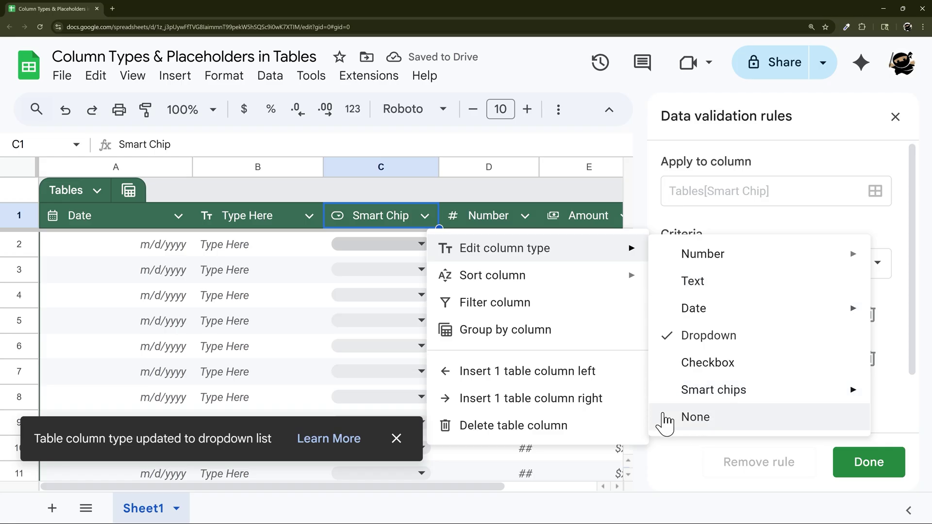
click(717, 368)
- Set the Smart Chip column's type to None
click(425, 216)
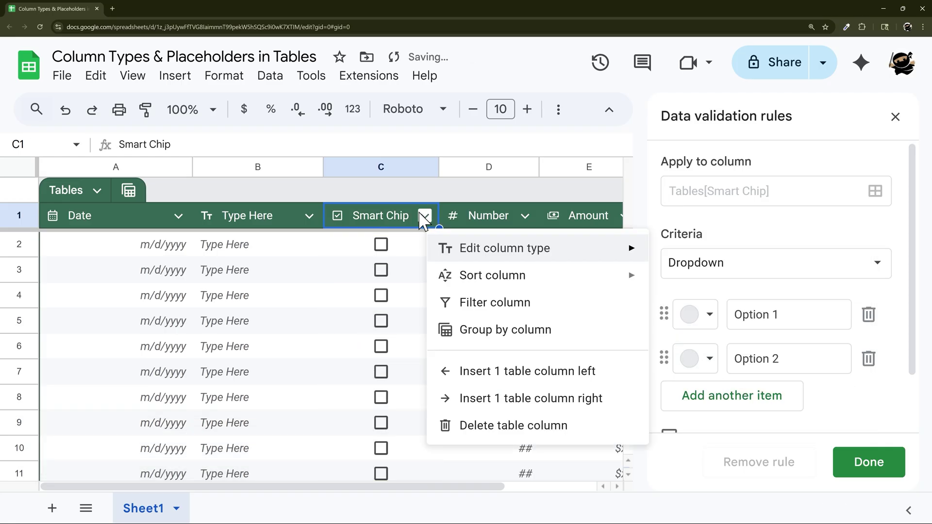
mouse_move(516, 252)
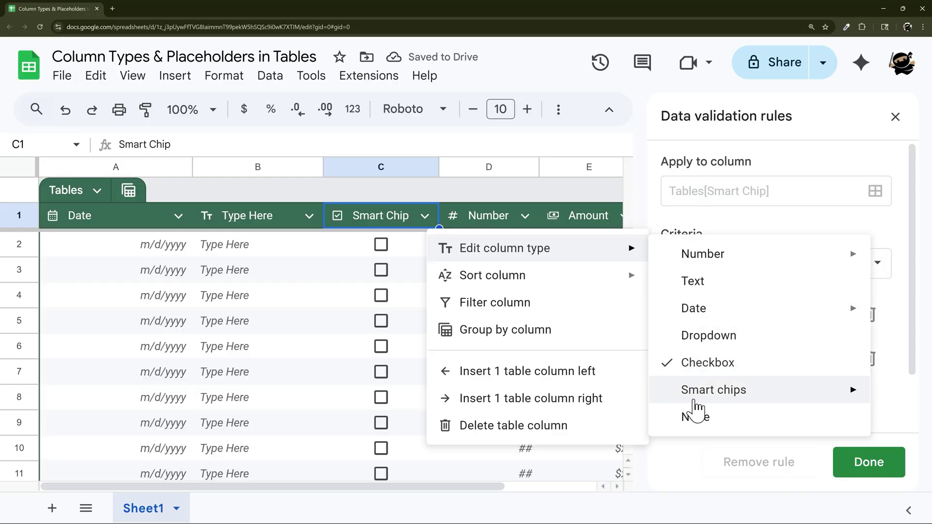
click(696, 418)
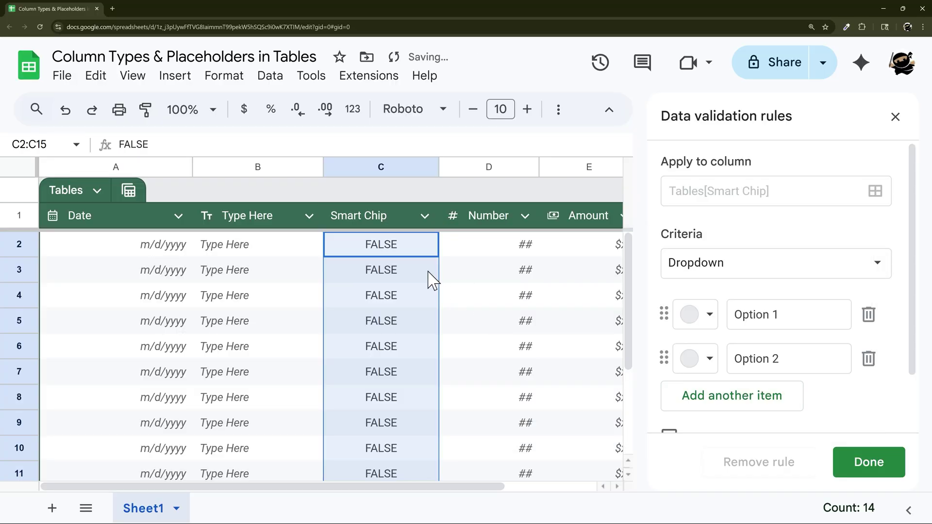
- Clear the contents of cells C2:C15 in the Smart Chip column and close the data validation rules
drag(410, 252, 413, 424)
key(Delete)
scroll(408, 358, up, 3)
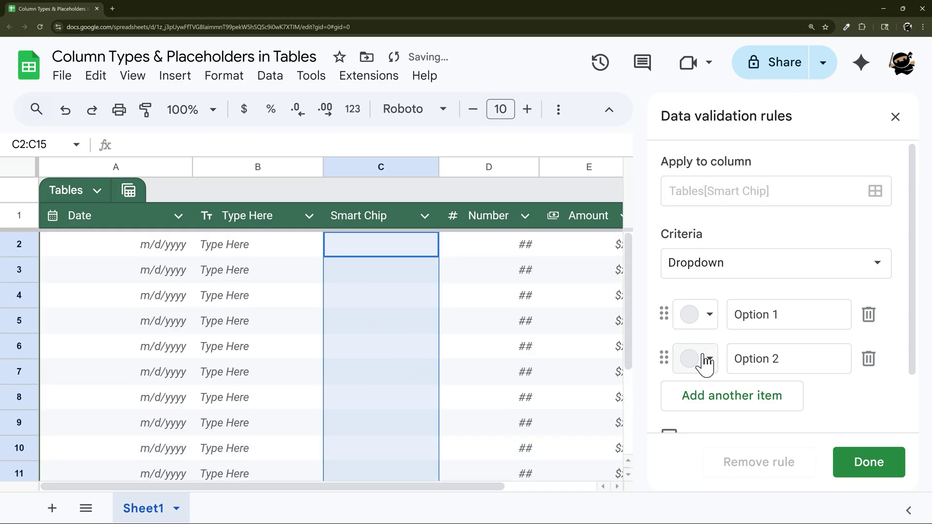
click(894, 117)
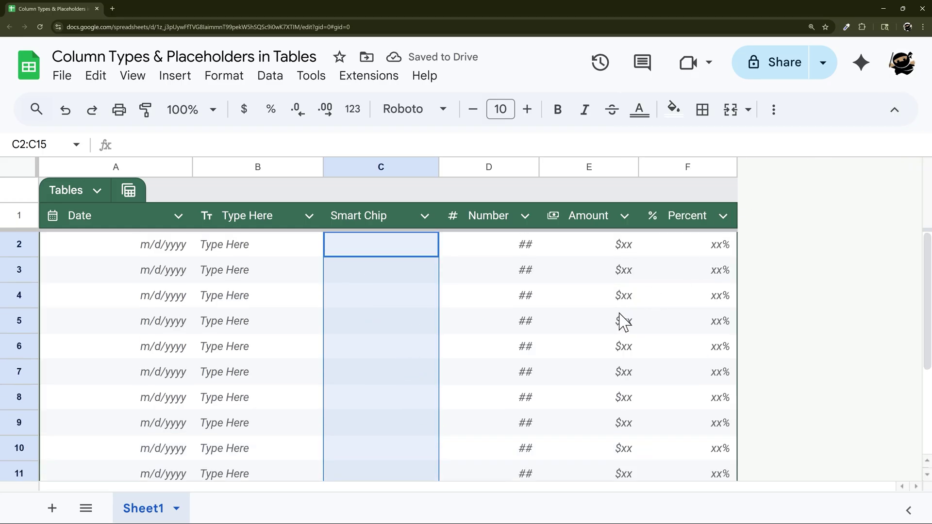
- Select the whole Amount column (E) and format it as currency with two decimal places
drag(589, 244, 588, 448)
scroll(584, 281, down, 3)
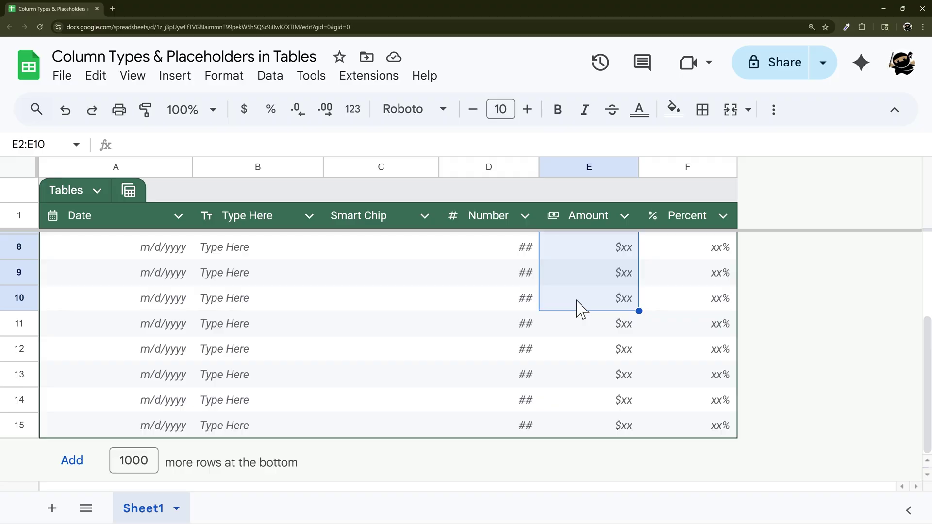
scroll(576, 307, up, 3)
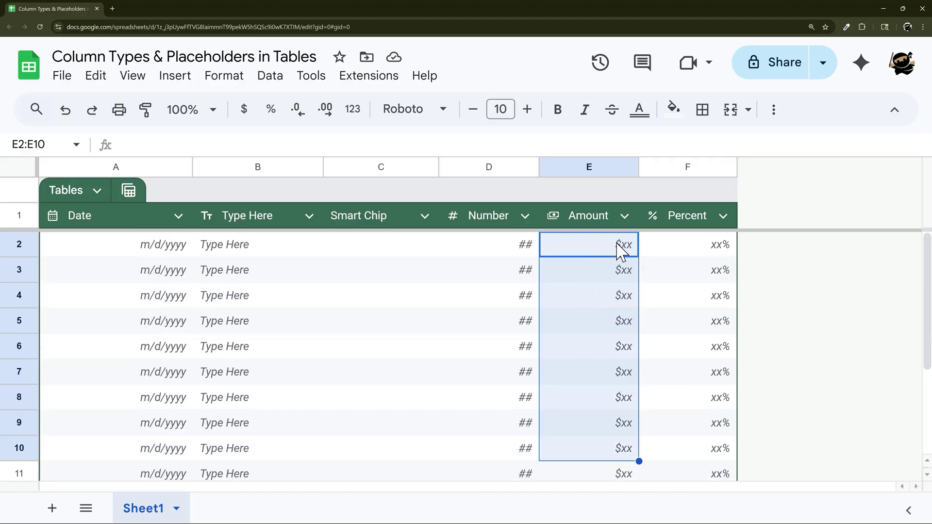
scroll(607, 379, down, 3)
drag(615, 429, 588, 311)
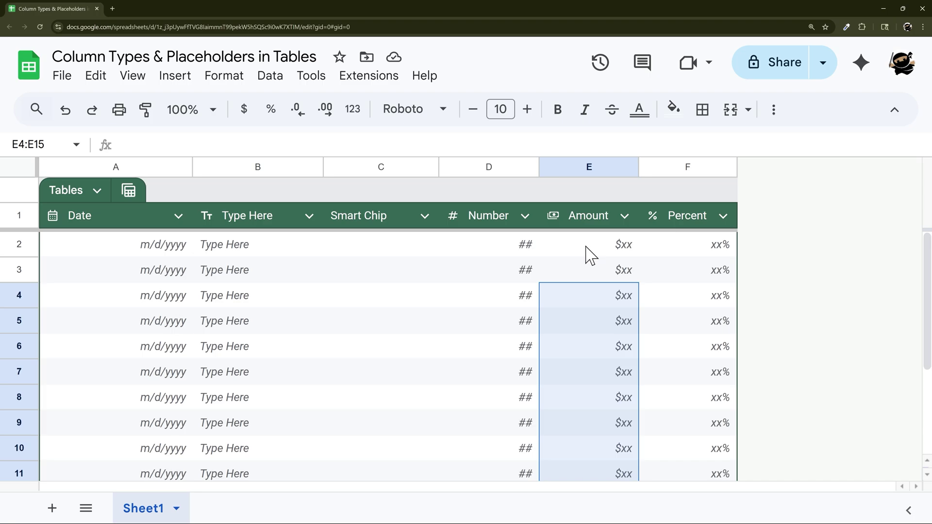
click(583, 166)
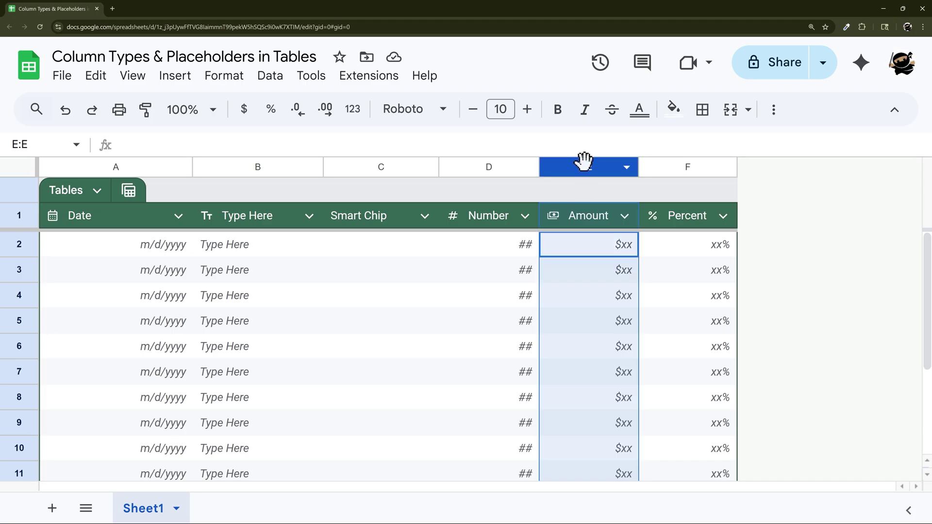
click(245, 110)
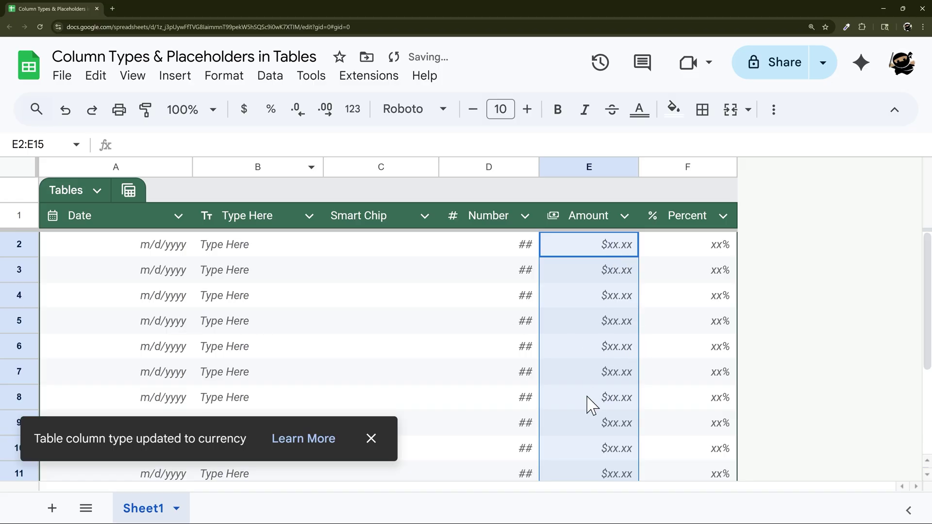
- Select the whole Percent column (F) and apply the Percent number format with two decimal places (10.12%)
click(686, 170)
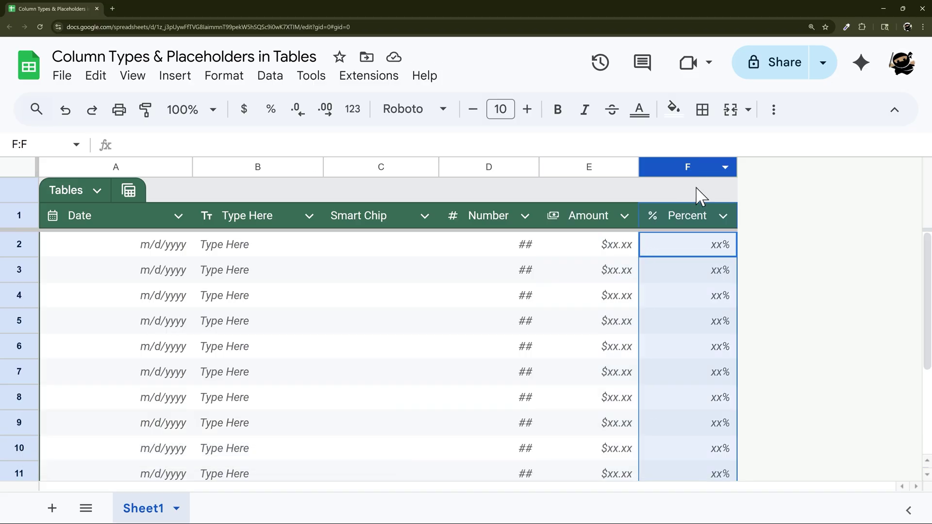
click(271, 110)
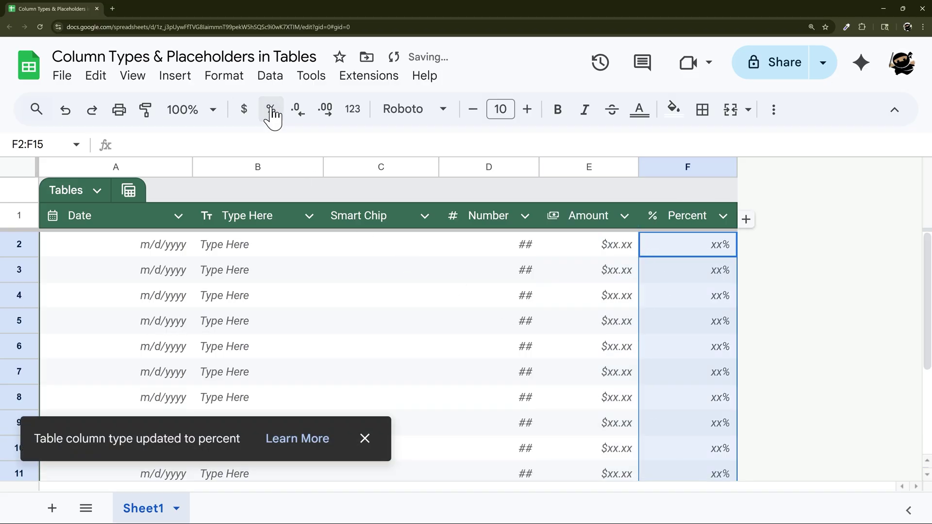
click(355, 112)
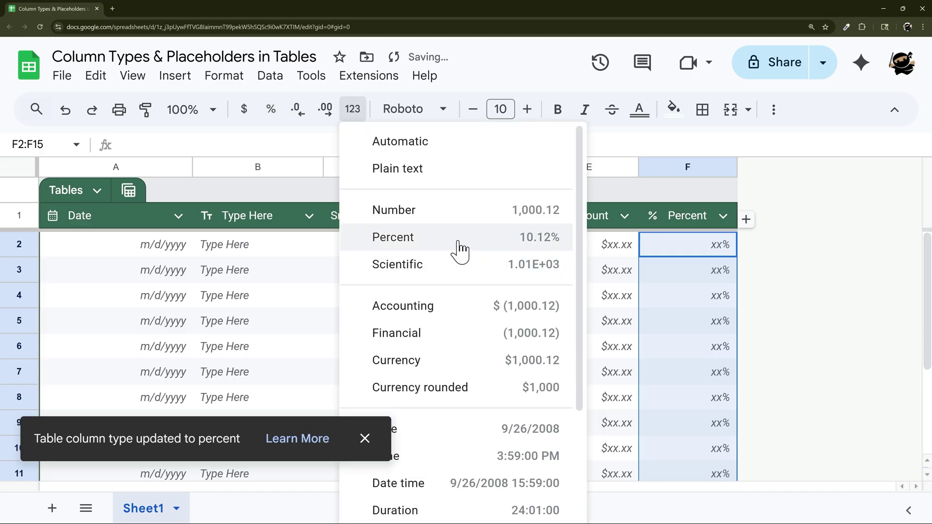
click(439, 248)
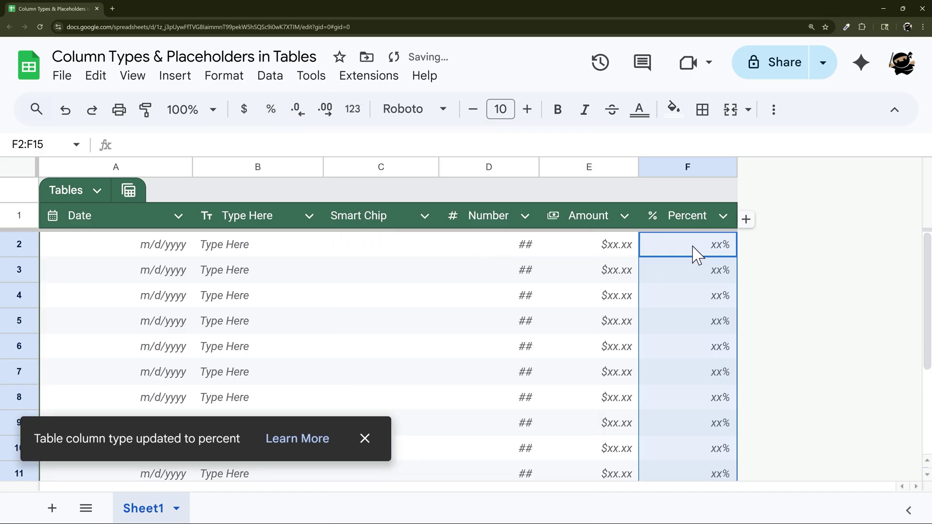
- Select the whole Number column (D), apply the Number format with two decimal places (1,000.12), and check the applied format
click(493, 171)
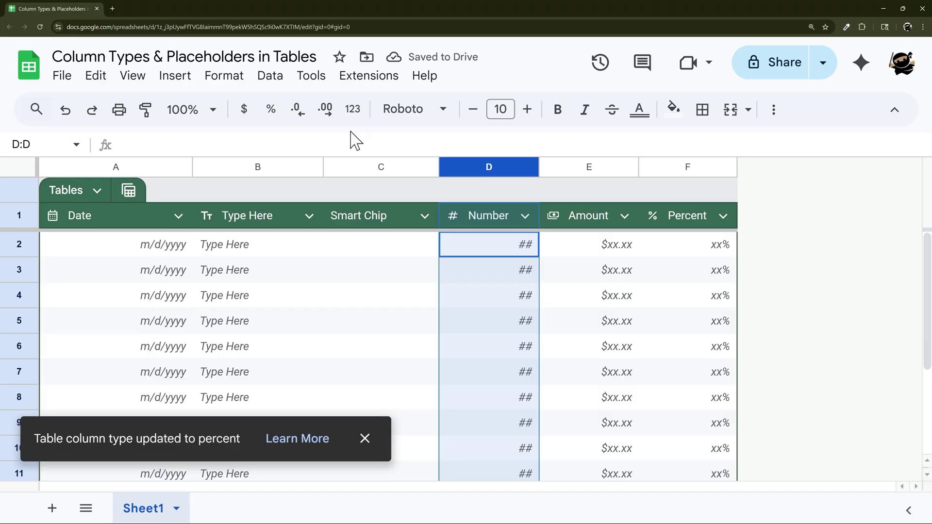
click(348, 118)
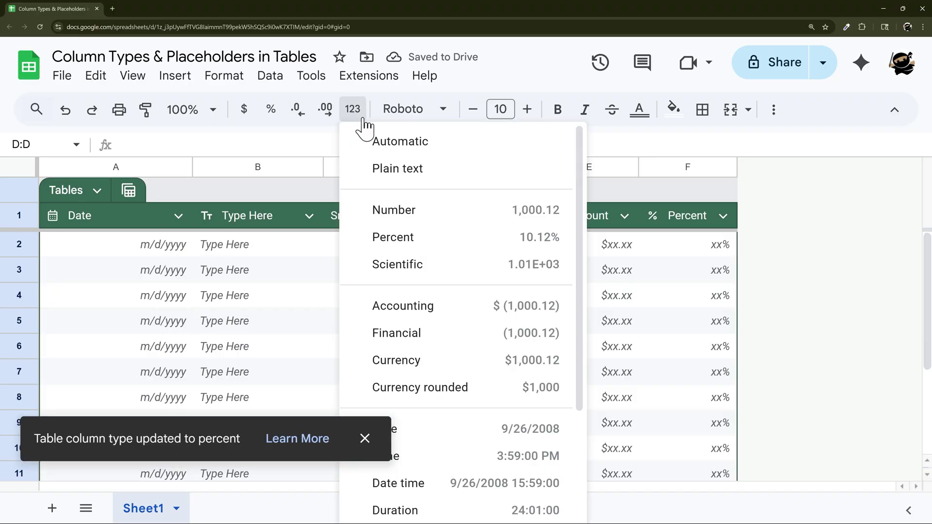
click(417, 214)
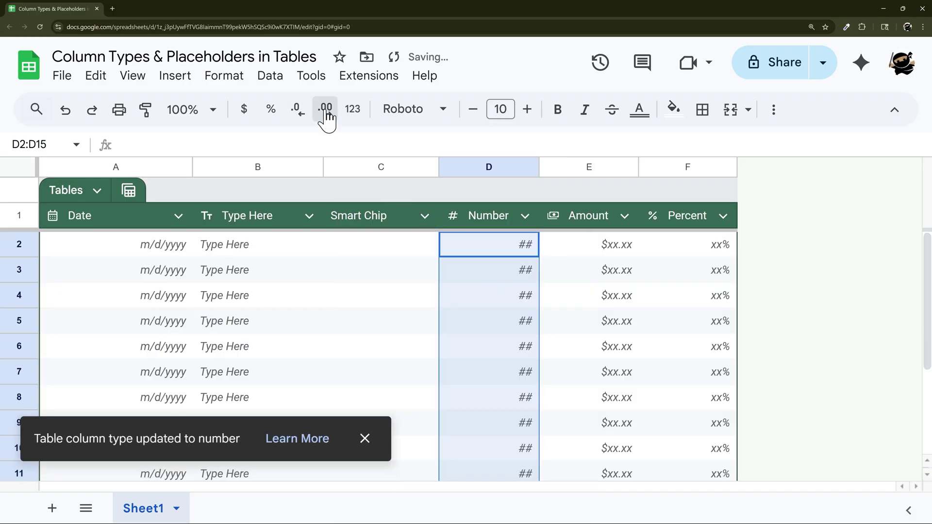
click(359, 113)
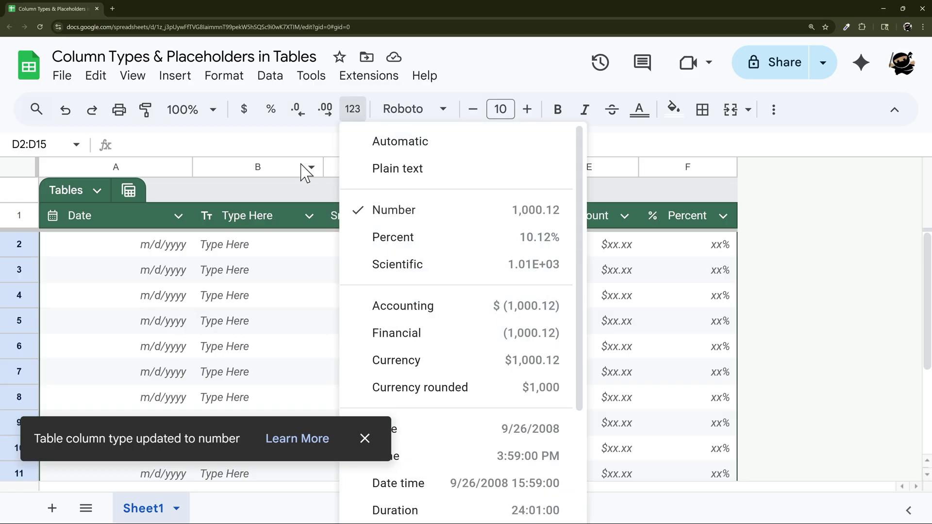
click(316, 191)
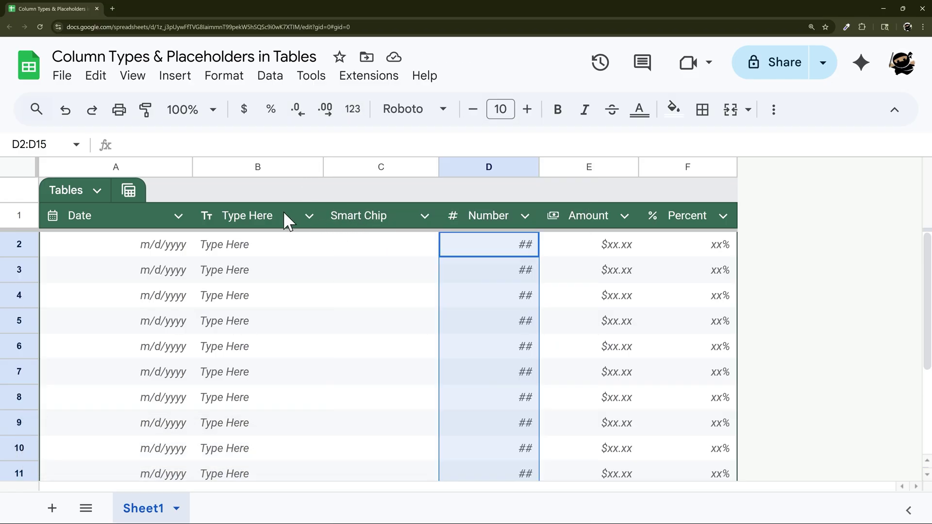
- Format the whole Date column (A) with the date-time format "Sep 26, 2008 3:59PM" and dismiss the notification
click(171, 170)
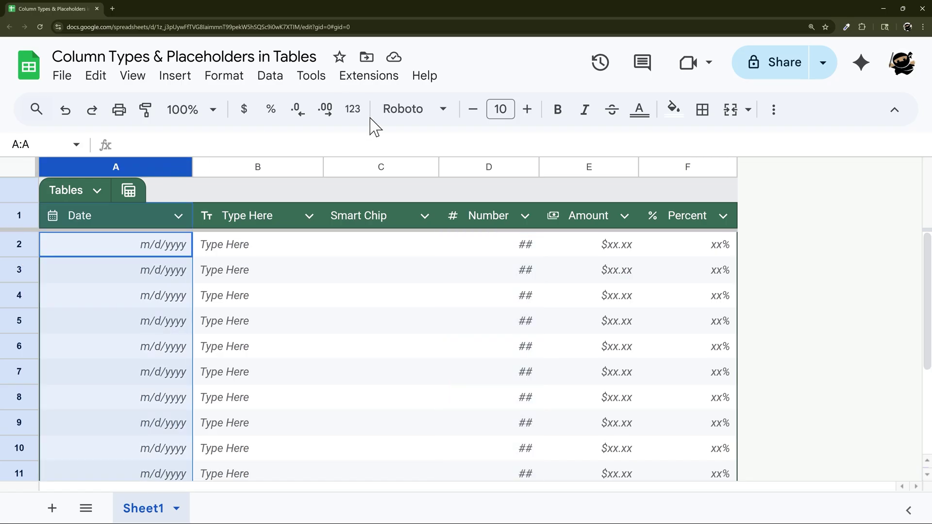
click(352, 110)
scroll(396, 216, down, 3)
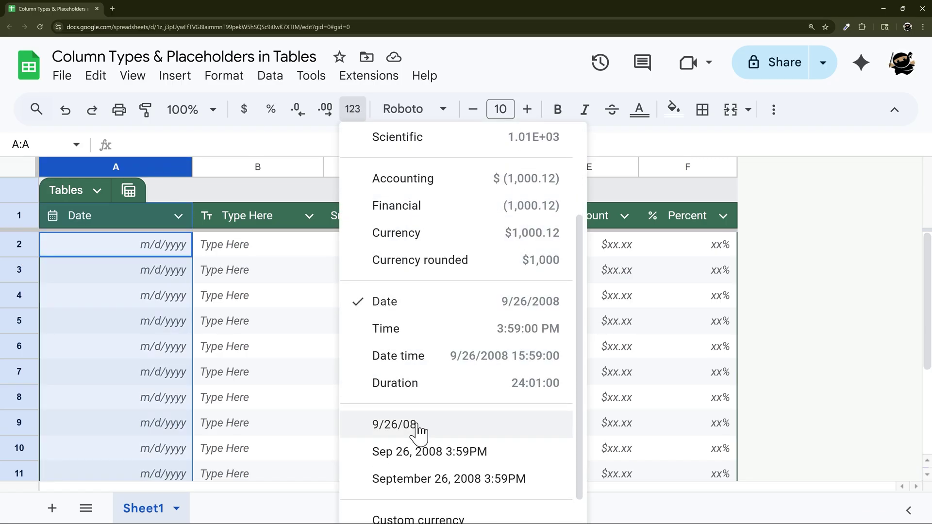
click(425, 454)
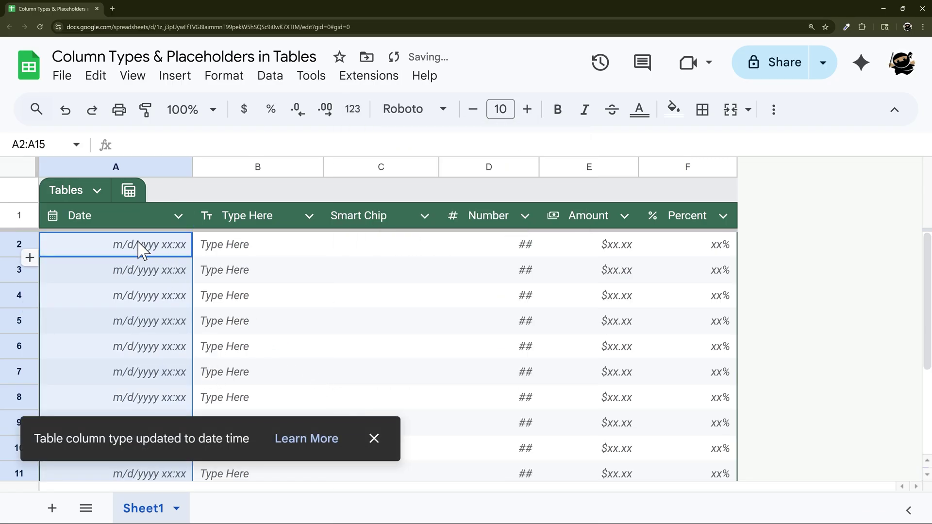
click(374, 438)
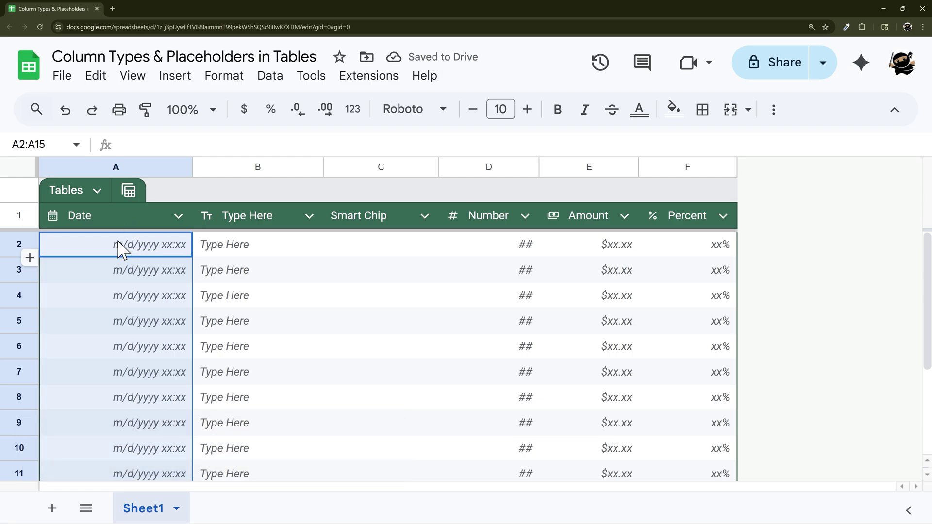
- Select cells A2:A7 in the Date column
click(118, 251)
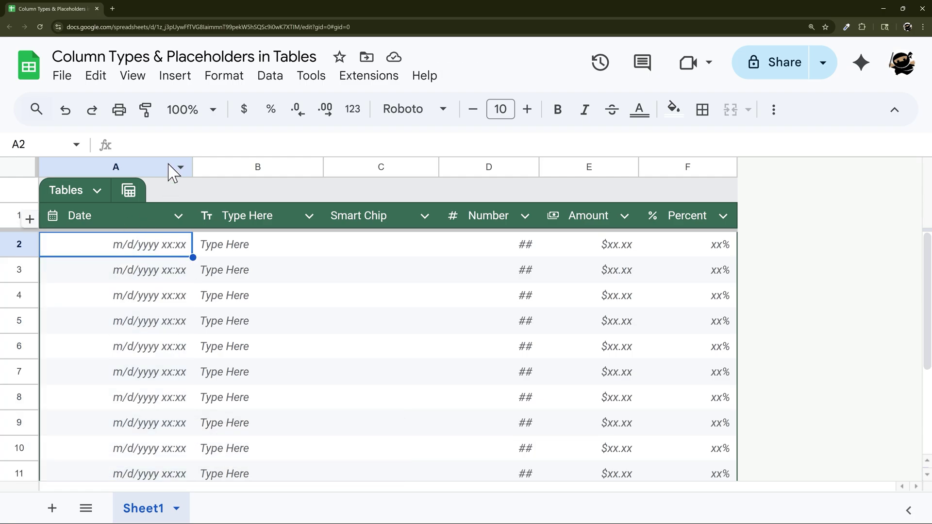
drag(148, 171, 146, 372)
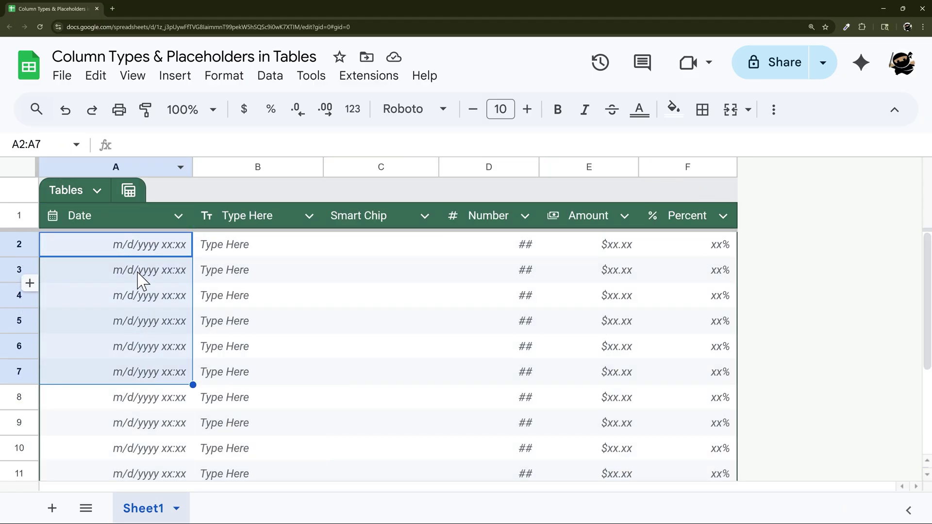